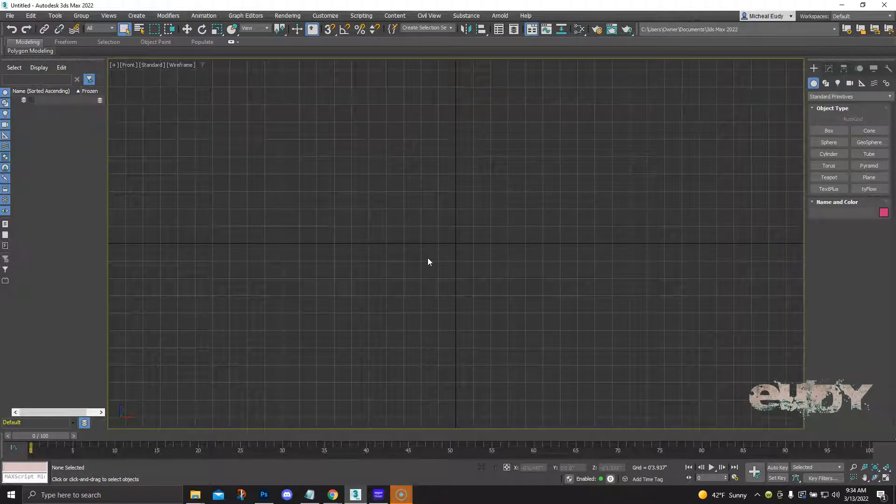
Open the Measure utility as a floating window and move it away from the middle of the viewport
{"action": "middle_click_drag", "start_coordinate": [456, 252], "coordinate": [447, 256]}
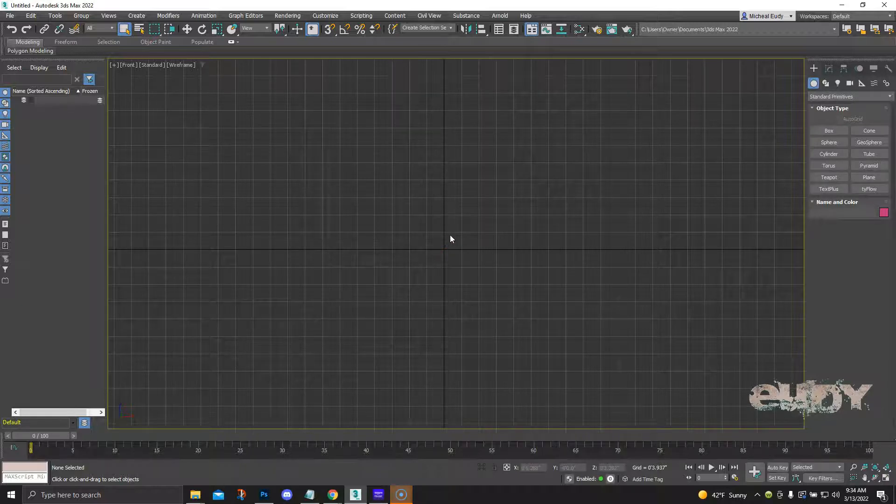
{"action": "middle_click_drag", "start_coordinate": [414, 248], "coordinate": [447, 244]}
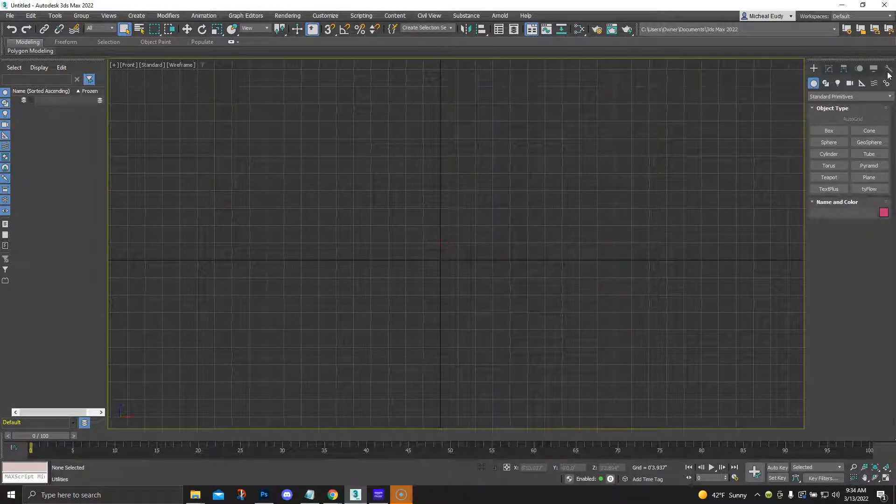
{"action": "left_click", "coordinate": [889, 69]}
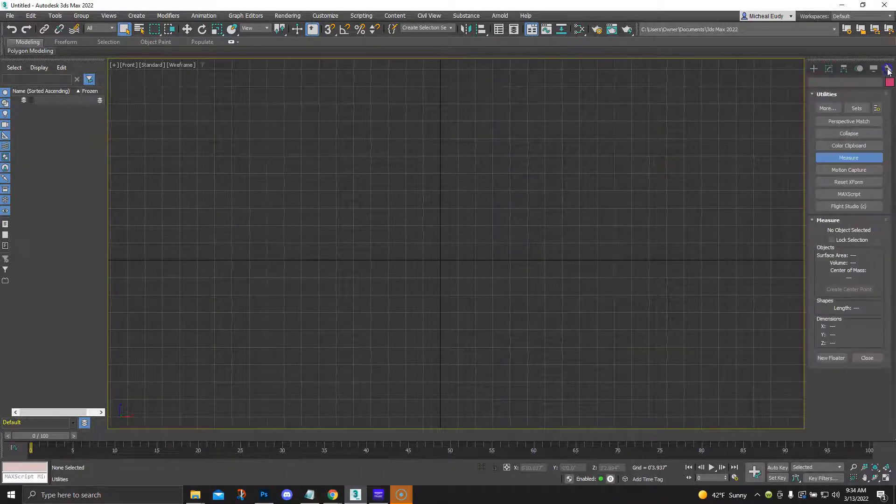
{"action": "left_click", "coordinate": [826, 159]}
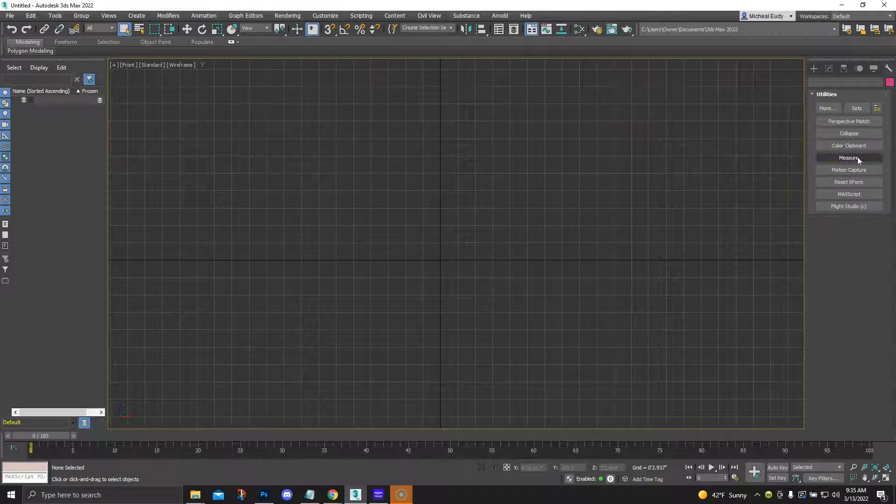
{"action": "left_click", "coordinate": [839, 158]}
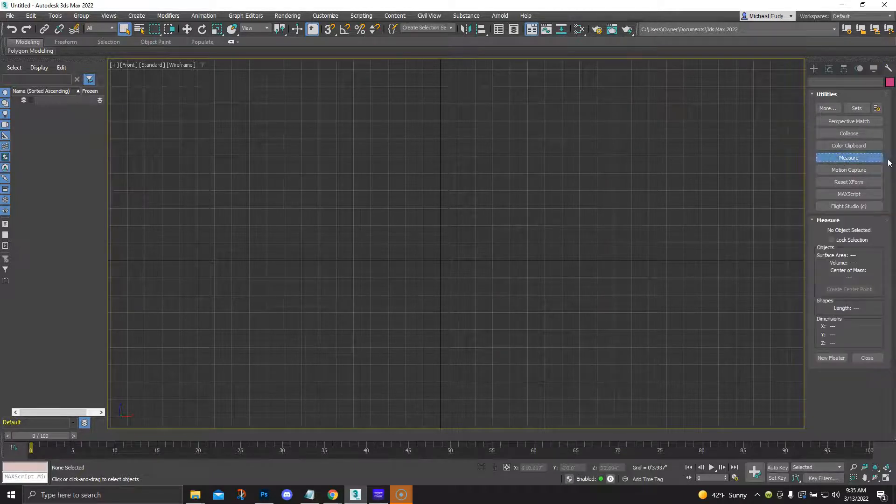
{"action": "left_click", "coordinate": [820, 358]}
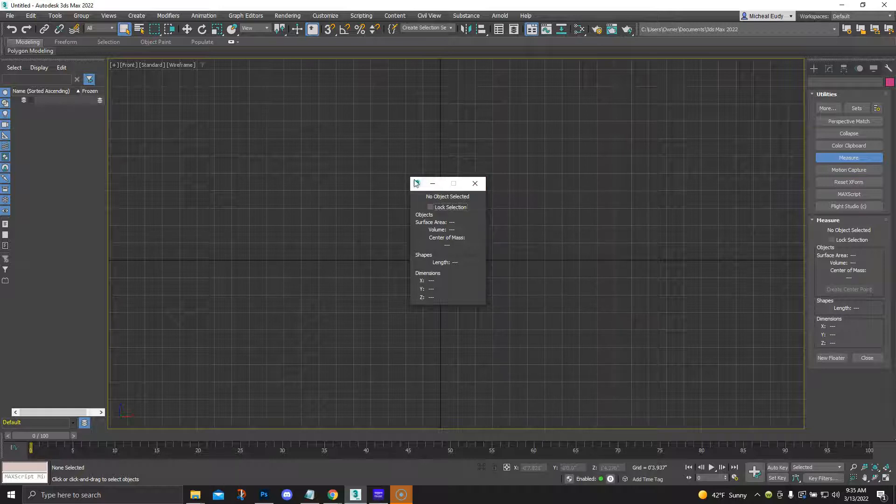
{"action": "left_click_drag", "start_coordinate": [411, 177], "coordinate": [148, 85]}
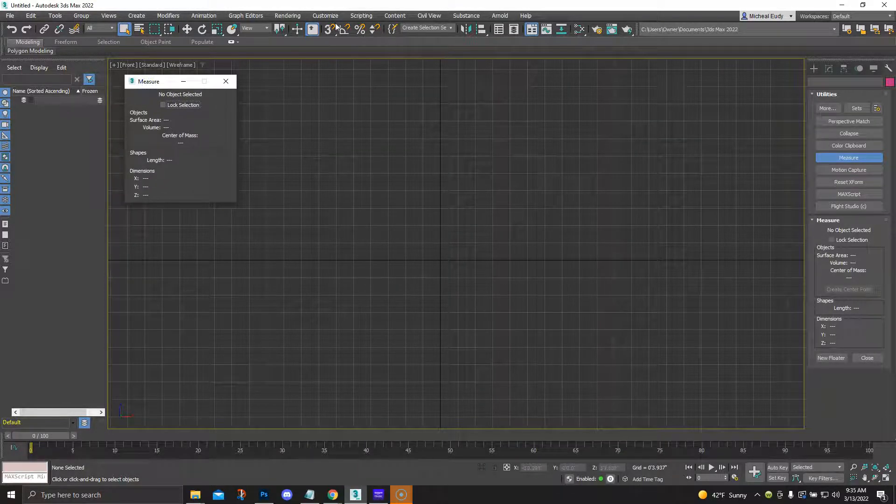
Check the display unit scale and the system unit scale in the units setup
{"action": "left_click", "coordinate": [325, 16]}
{"action": "left_click", "coordinate": [329, 171]}
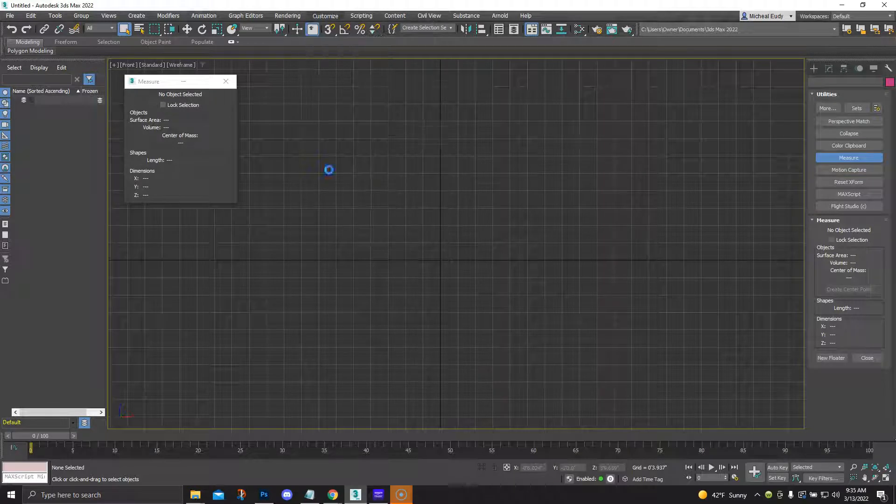
{"action": "left_click_drag", "start_coordinate": [420, 150], "coordinate": [384, 74]}
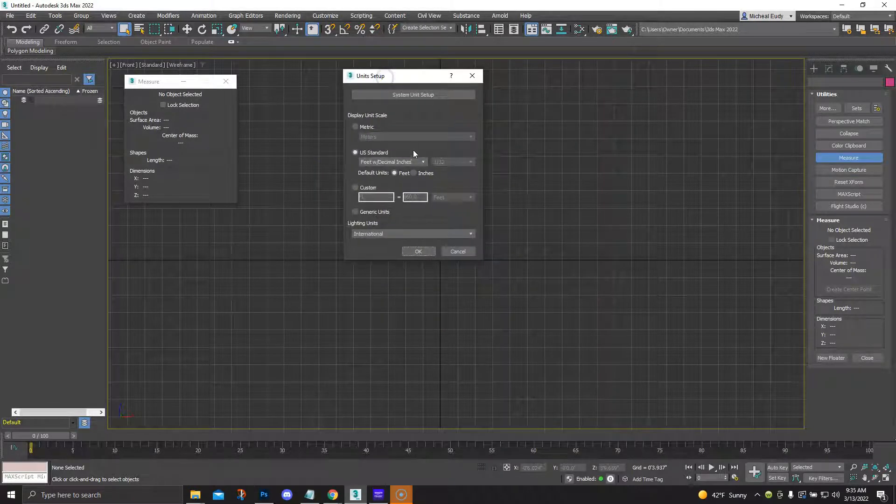
{"action": "left_click", "coordinate": [412, 94]}
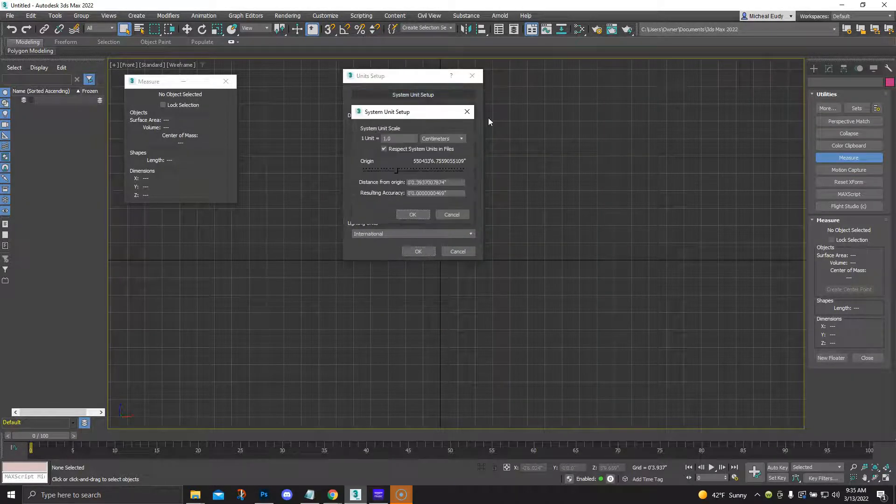
{"action": "left_click_drag", "start_coordinate": [425, 109], "coordinate": [600, 80]}
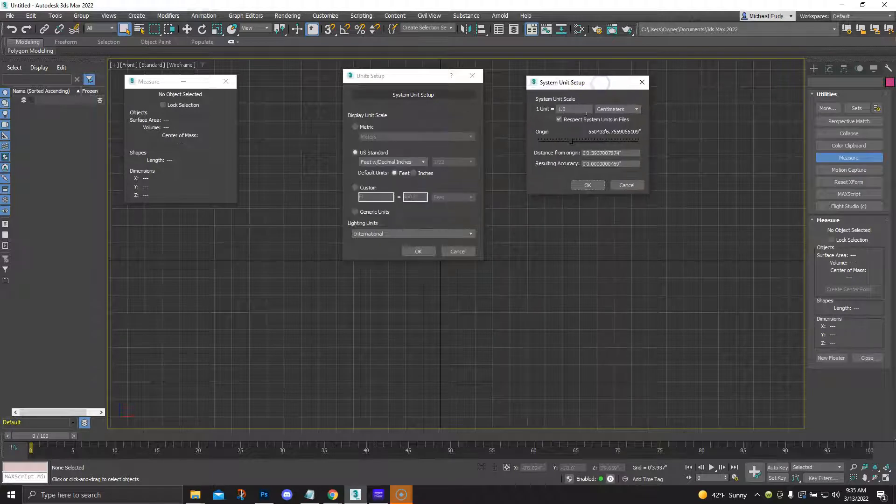
{"action": "left_click", "coordinate": [588, 185]}
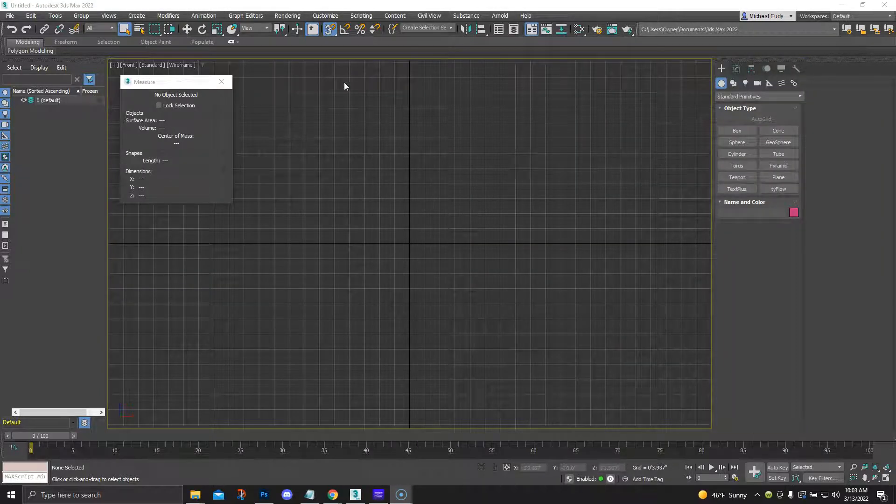
Set the home grid spacing to 1 inch in the grid and snap settings
{"action": "left_click", "coordinate": [332, 31]}
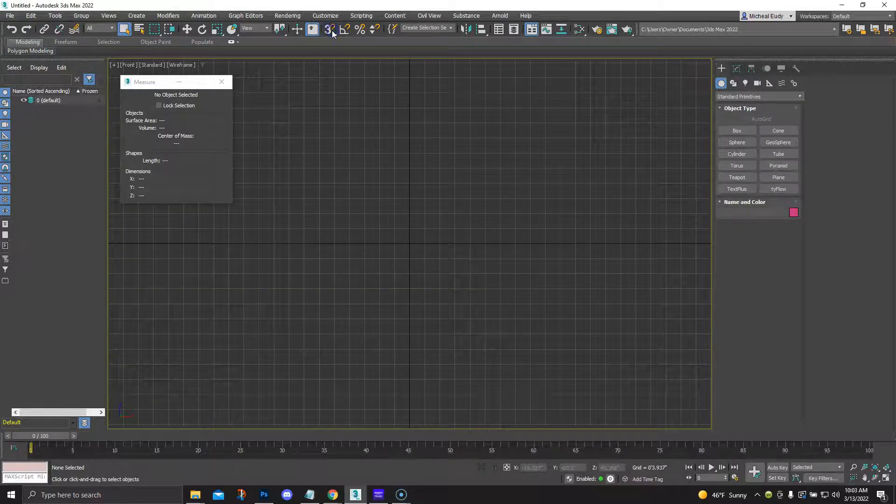
{"action": "right_click", "coordinate": [332, 30]}
{"action": "left_click_drag", "start_coordinate": [454, 123], "coordinate": [363, 109]}
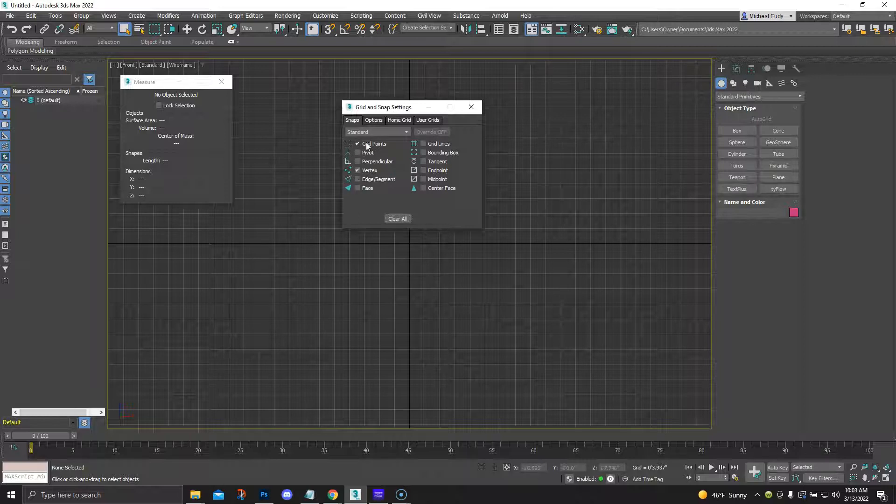
{"action": "left_click", "coordinate": [395, 122]}
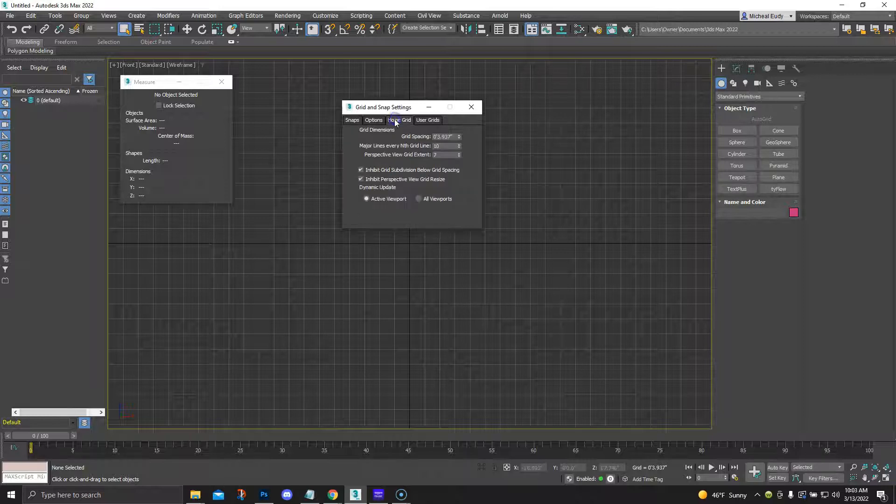
{"action": "left_click_drag", "start_coordinate": [400, 108], "coordinate": [378, 113]}
{"action": "scroll", "coordinate": [375, 250], "scroll_direction": "up", "scroll_amount": 3}
{"action": "middle_click_drag", "start_coordinate": [388, 254], "coordinate": [301, 379]}
{"action": "middle_click_drag", "start_coordinate": [364, 275], "coordinate": [368, 266]}
{"action": "middle_click_drag", "start_coordinate": [399, 240], "coordinate": [386, 262]}
{"action": "left_click", "coordinate": [418, 142]}
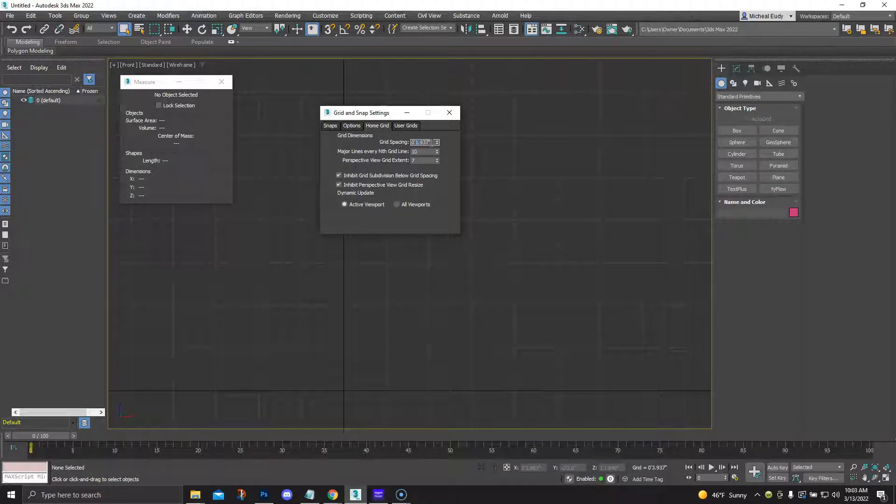
{"action": "left_click_drag", "start_coordinate": [430, 143], "coordinate": [421, 144]}
{"action": "type", "text": "1"}
{"action": "key", "text": "Return"}
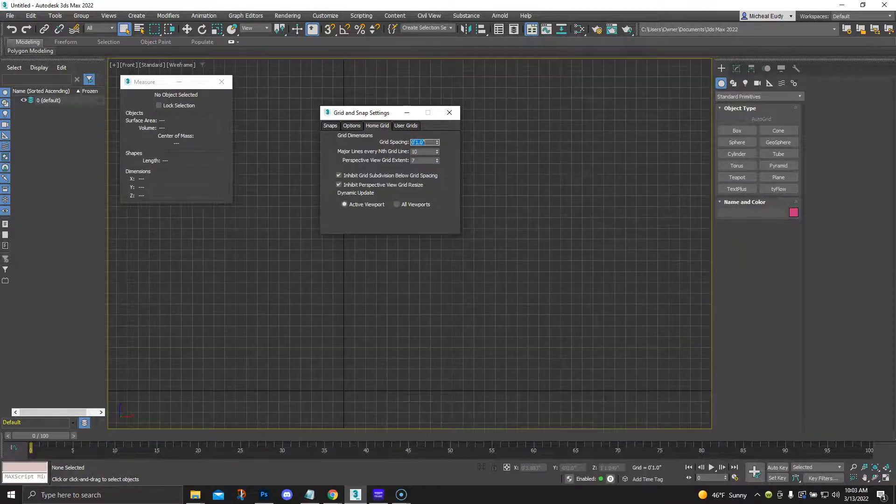
{"action": "left_click", "coordinate": [449, 113]}
With snapping on, draw a horizontal line 3 inches long from the negative X side to the grid origin
{"action": "scroll", "coordinate": [341, 395], "scroll_direction": "up", "scroll_amount": 3}
{"action": "scroll", "coordinate": [336, 366], "scroll_direction": "up", "scroll_amount": 2}
{"action": "middle_click_drag", "start_coordinate": [329, 364], "coordinate": [390, 219]}
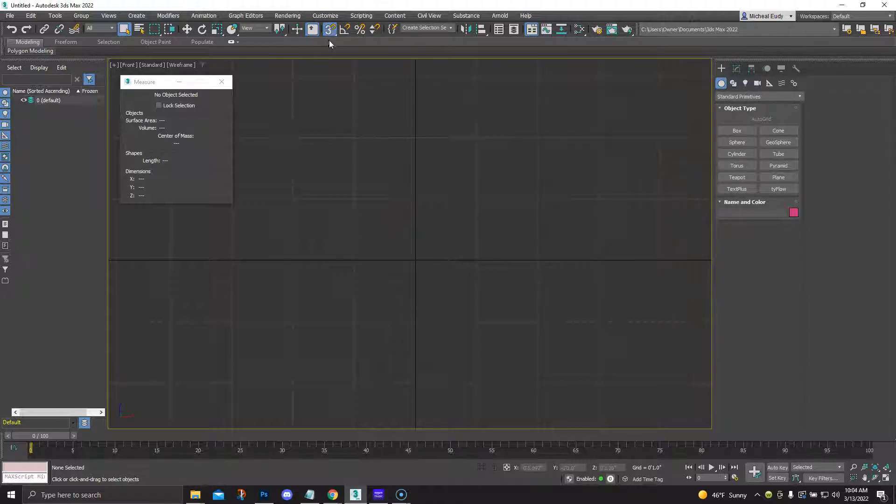
{"action": "key", "text": "s"}
{"action": "left_click", "coordinate": [734, 83]}
{"action": "left_click", "coordinate": [729, 140]}
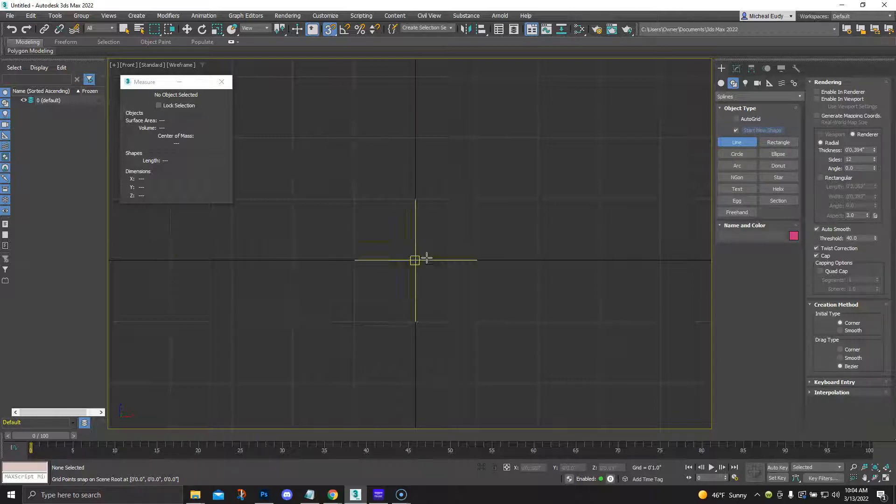
{"action": "left_click", "coordinate": [231, 260]}
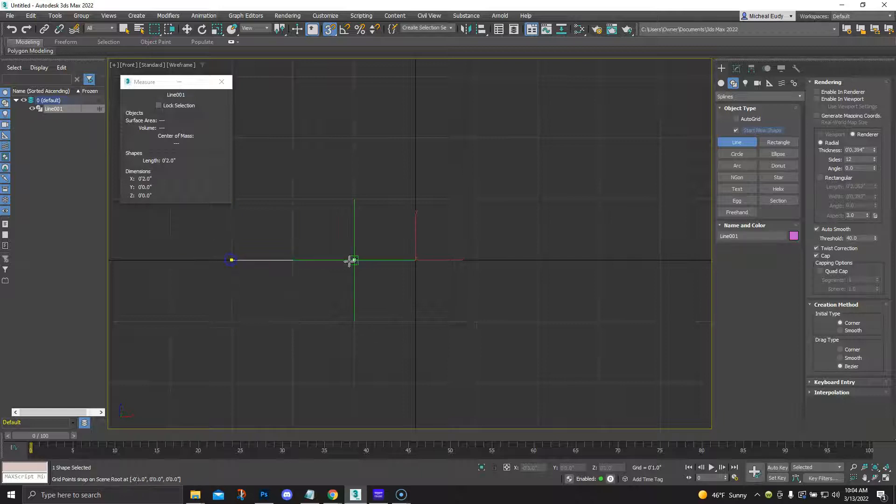
{"action": "left_click", "coordinate": [415, 260]}
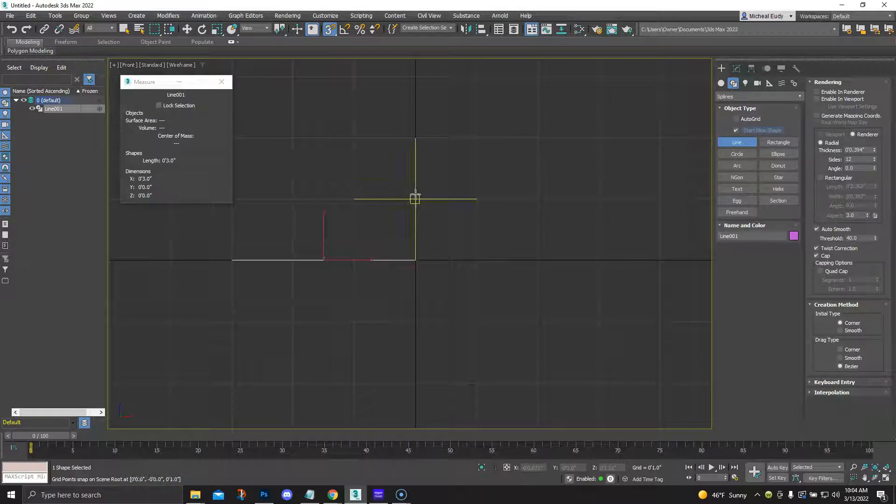
Draw a separate vertical line 3 inches long upward from the grid origin and end the Line command
{"action": "middle_click_drag", "start_coordinate": [414, 262], "coordinate": [416, 299]}
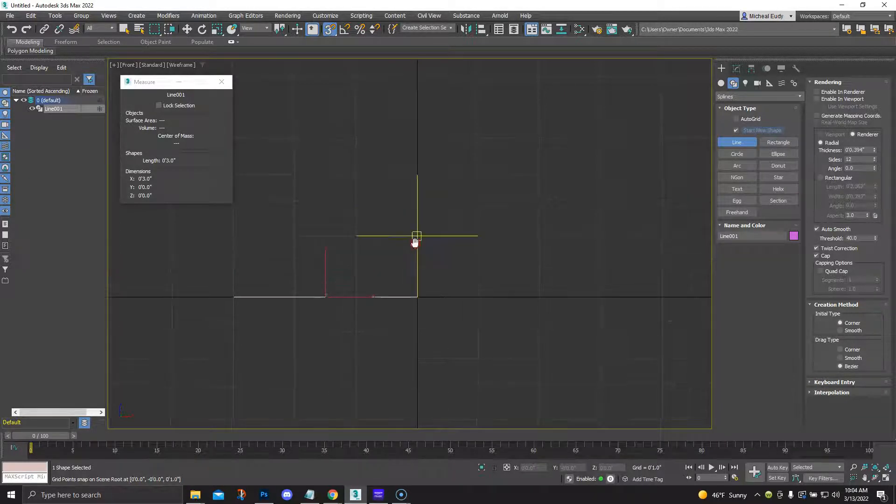
{"action": "left_click", "coordinate": [417, 297]}
{"action": "left_click", "coordinate": [416, 114]}
{"action": "right_click", "coordinate": [416, 114]}
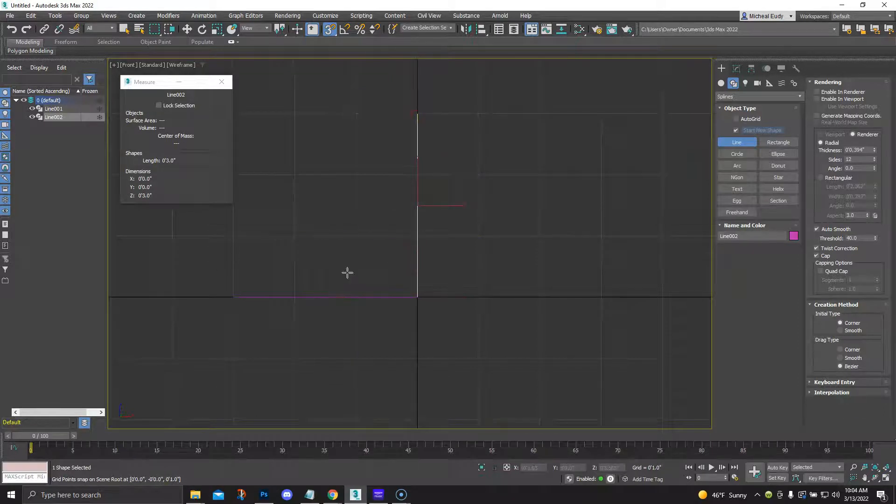
{"action": "right_click", "coordinate": [483, 249]}
{"action": "left_click", "coordinate": [428, 222]}
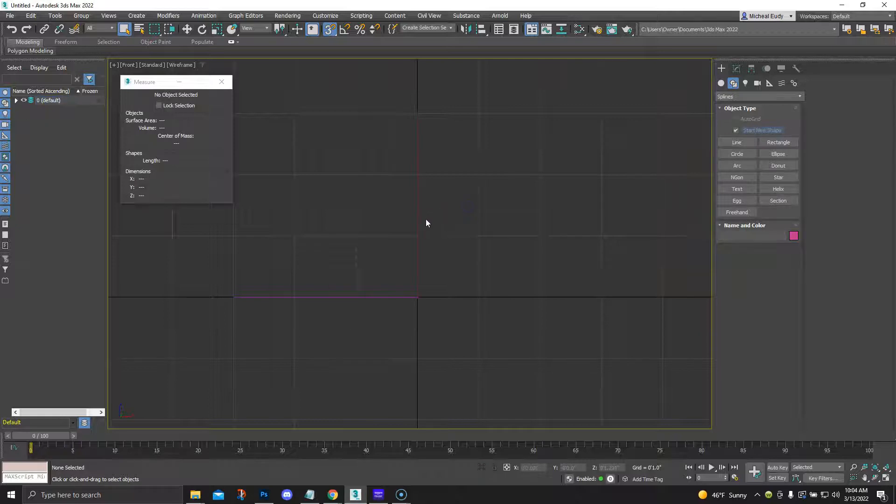
Enable the vertical line's thickness in both the renderer and the viewport
{"action": "left_click", "coordinate": [418, 225]}
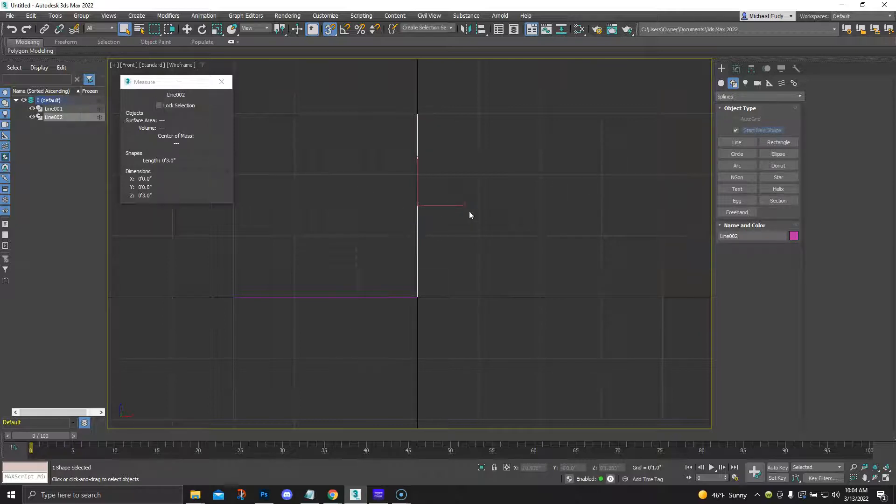
{"action": "left_click", "coordinate": [737, 68]}
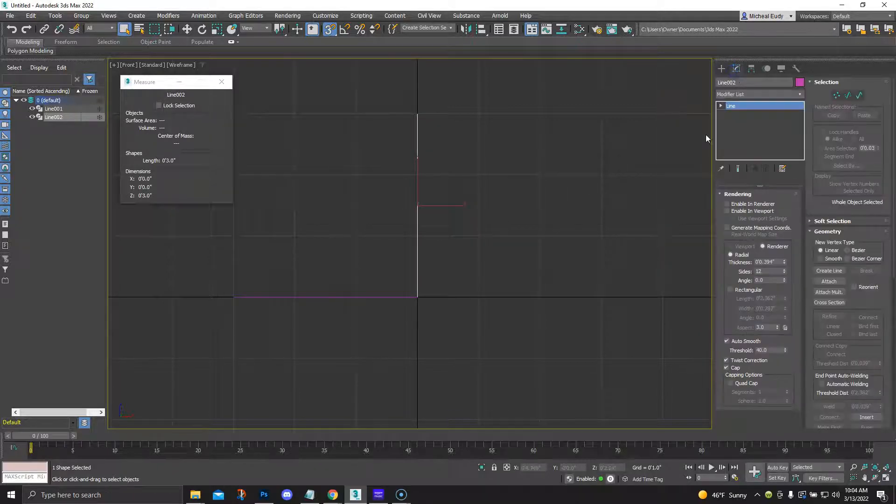
{"action": "left_click", "coordinate": [727, 204]}
{"action": "left_click", "coordinate": [727, 211]}
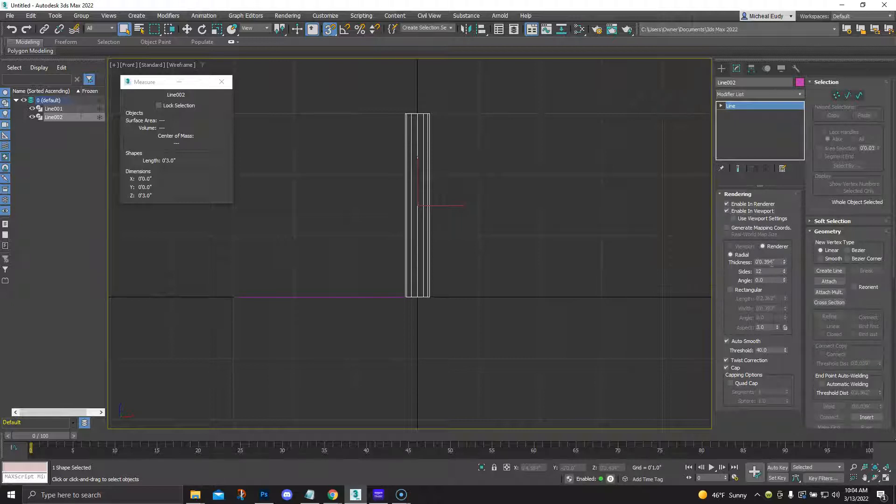
Try radial thicknesses of 1 inch and 0 on the vertical line
{"action": "left_click_drag", "start_coordinate": [763, 263], "coordinate": [759, 263]}
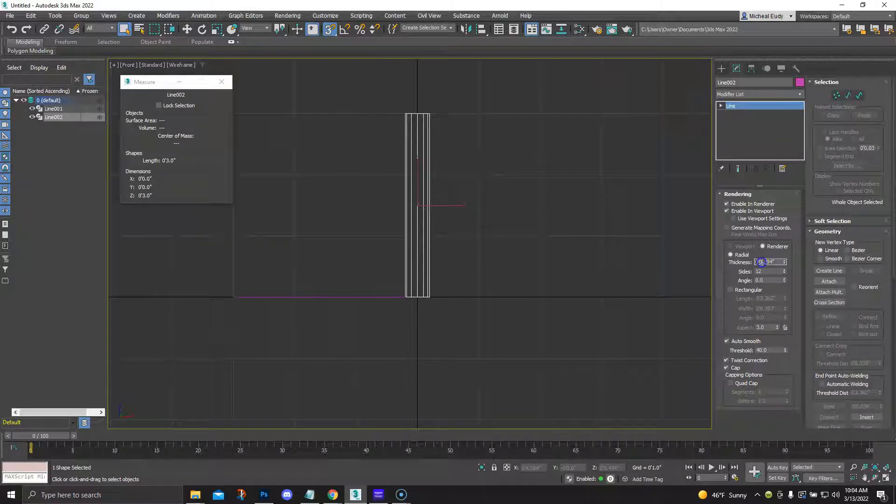
{"action": "type", "text": "1"}
{"action": "key", "text": "Return"}
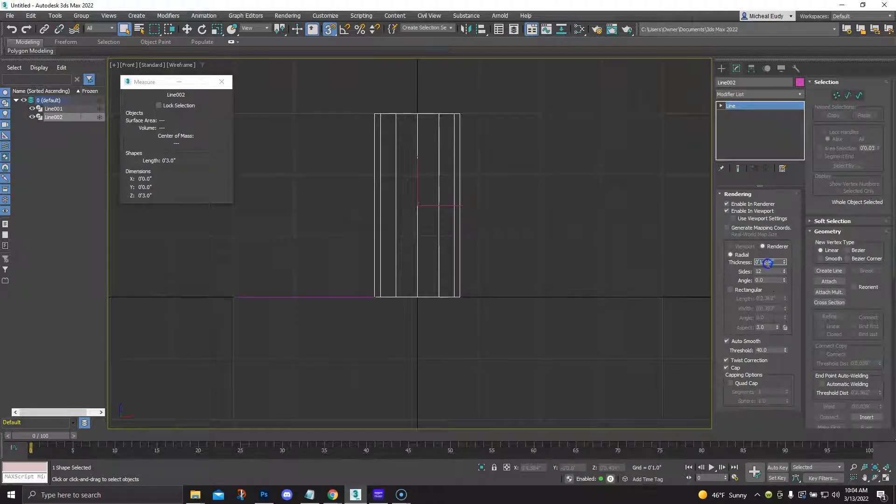
{"action": "type", "text": "1"}
{"action": "key", "text": "Return"}
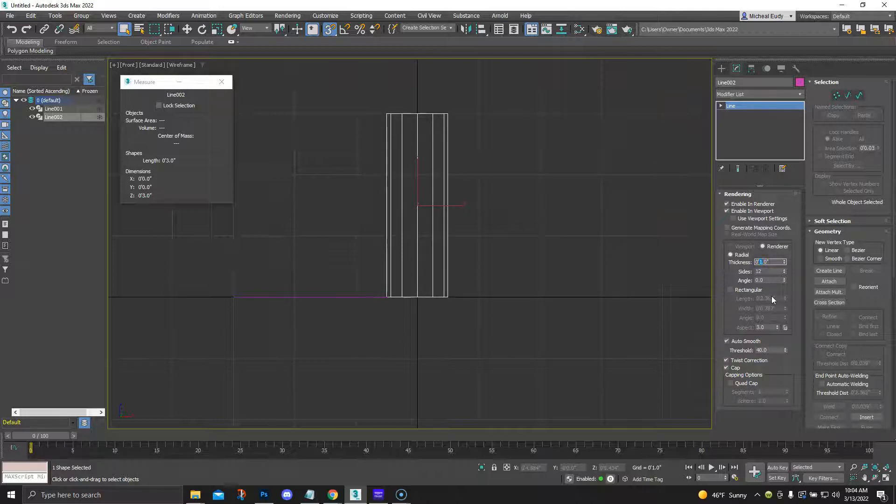
{"action": "type", "text": "0"}
{"action": "key", "text": "Return"}
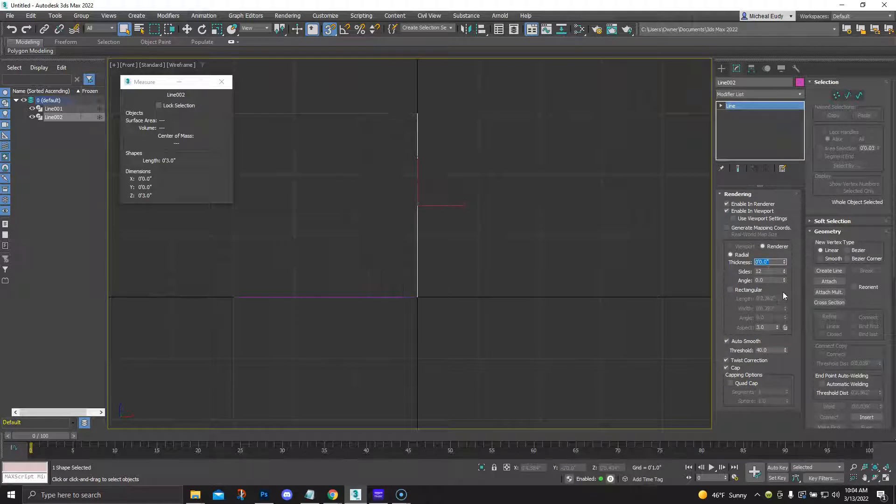
Set the vertical line's radial thickness to 2 inches
{"action": "type", "text": "2"}
{"action": "key", "text": "Return"}
{"action": "middle_click_drag", "start_coordinate": [546, 219], "coordinate": [497, 249]}
{"action": "scroll", "coordinate": [532, 247], "scroll_direction": "down", "scroll_amount": 2}
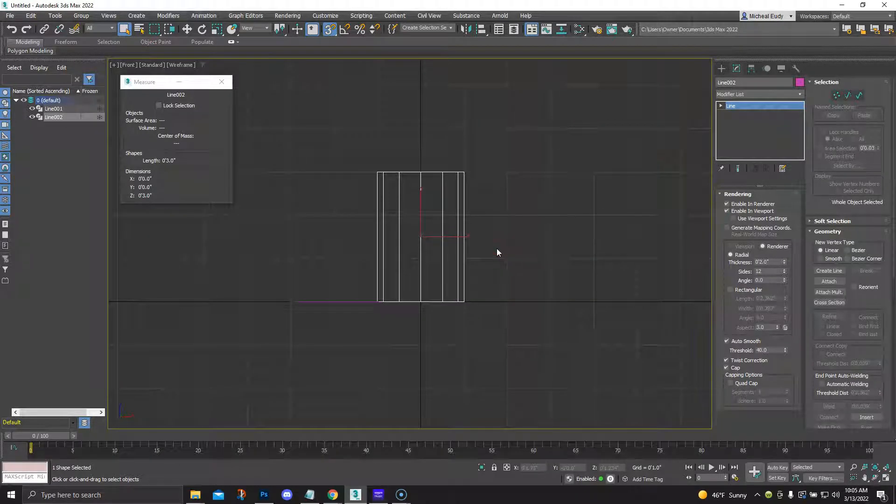
Make the horizontal line renderable in the renderer and viewport with a radial thickness of 2 inches
{"action": "left_click", "coordinate": [361, 303]}
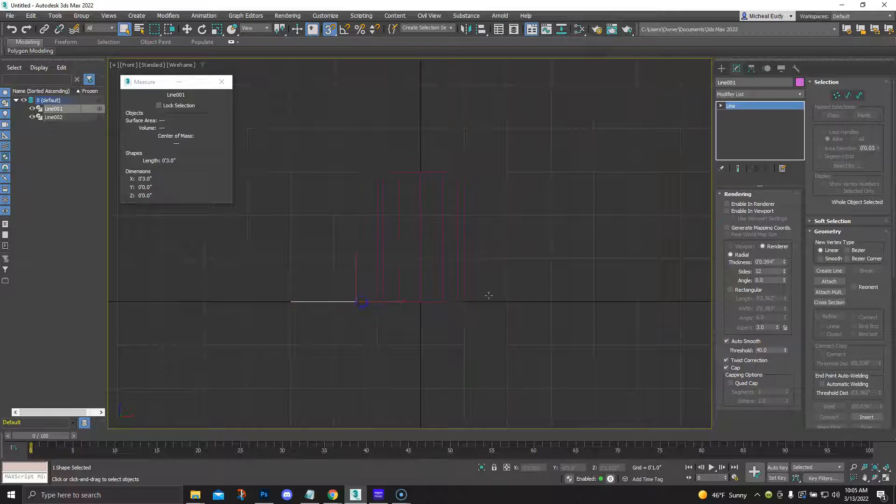
{"action": "left_click", "coordinate": [727, 211]}
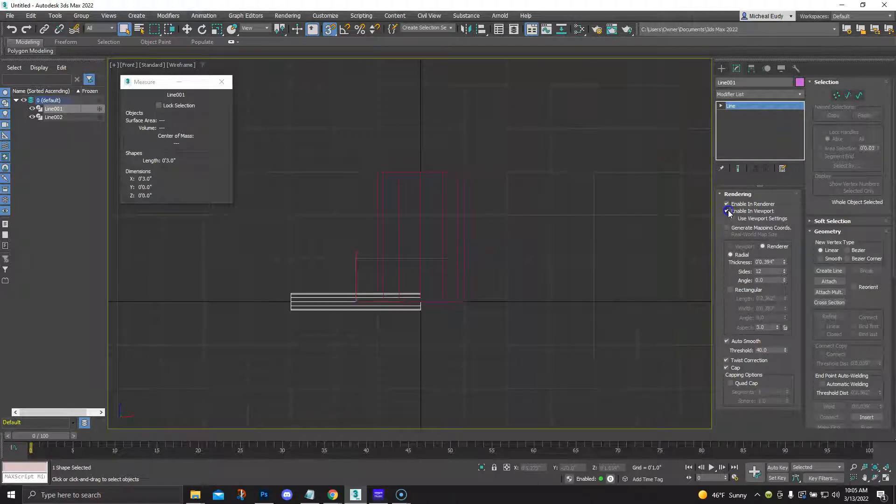
{"action": "left_click", "coordinate": [761, 262]}
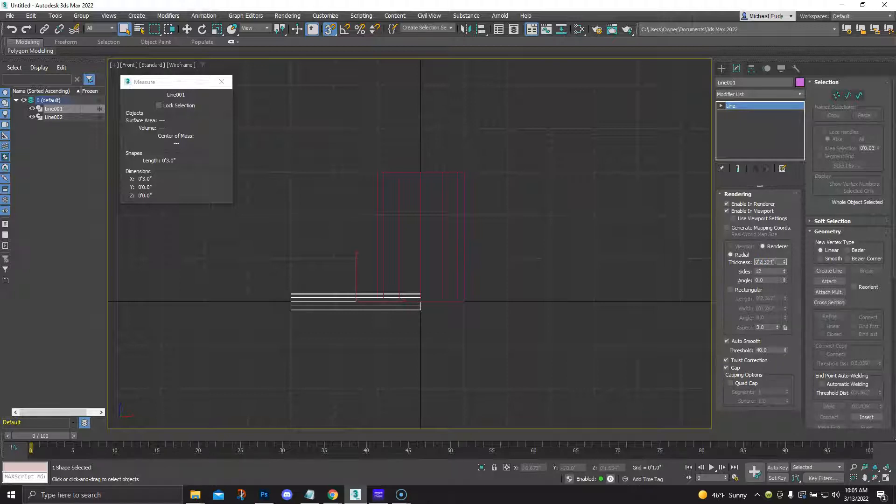
{"action": "left_click", "coordinate": [765, 262]}
{"action": "type", "text": "2.0\""}
{"action": "key", "text": "Return"}
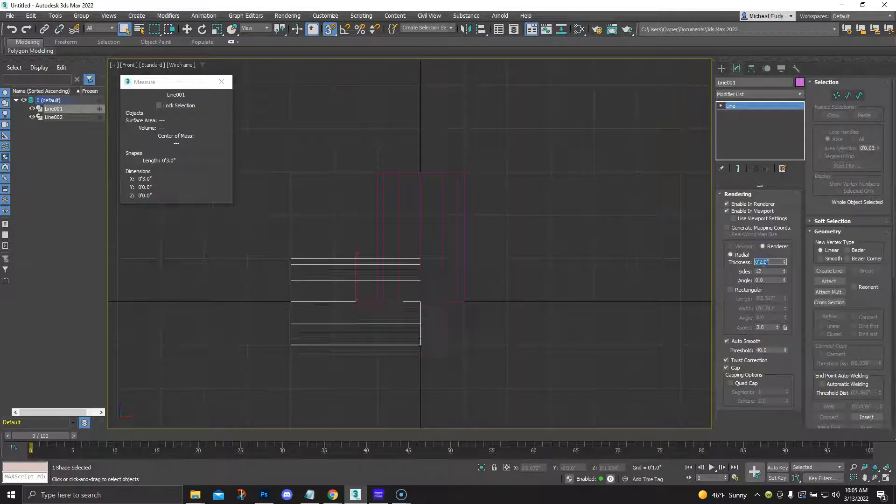
Display the two cylinders with default shading and edged faces, seen from an angled view
{"action": "left_click", "coordinate": [607, 245]}
{"action": "key", "text": "F3"}
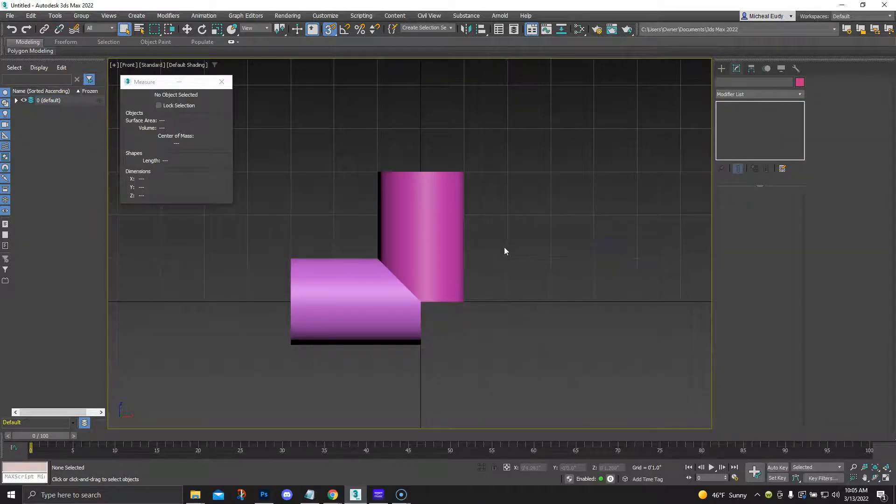
{"action": "middle_click_drag", "start_coordinate": [498, 237], "coordinate": [509, 212], "text": "alt"}
{"action": "key", "text": "F4"}
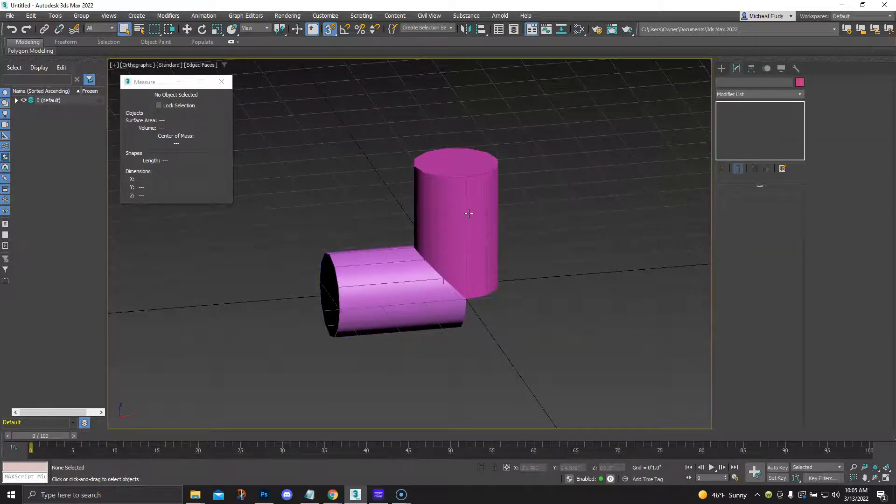
Assign the Model Material from the saved material library to both cylinders
{"action": "left_click_drag", "start_coordinate": [292, 125], "coordinate": [608, 372]}
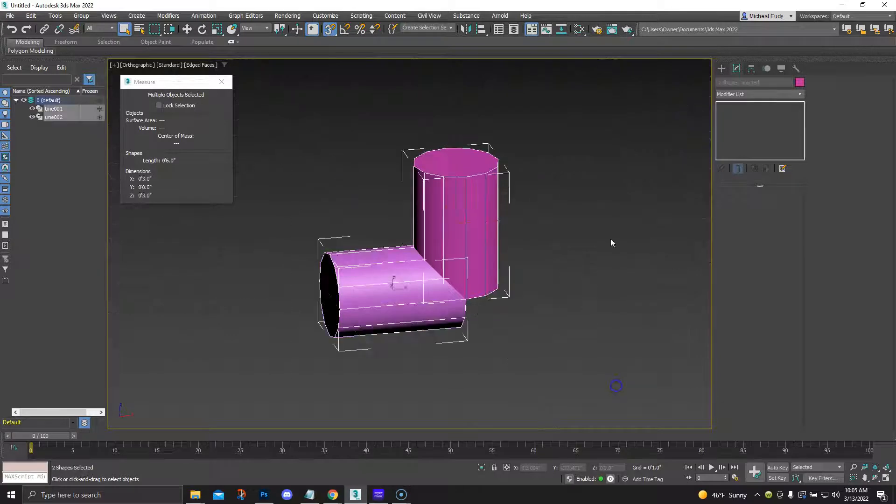
{"action": "left_click", "coordinate": [579, 30]}
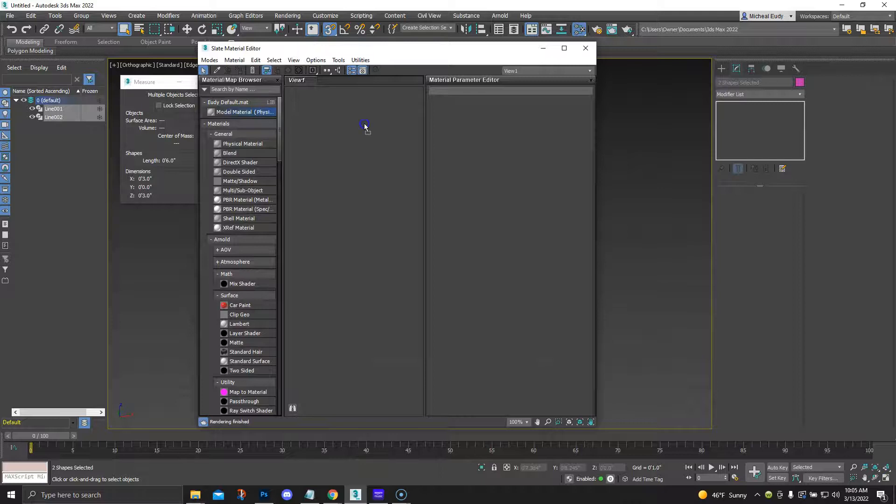
{"action": "left_click_drag", "start_coordinate": [268, 113], "coordinate": [368, 124]}
{"action": "right_click", "coordinate": [369, 123]}
{"action": "left_click", "coordinate": [384, 141]}
{"action": "left_click", "coordinate": [583, 51]}
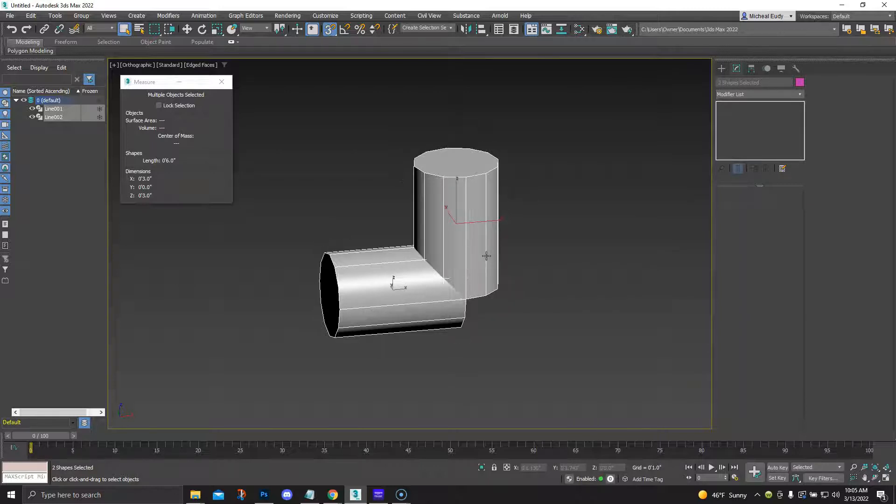
Set the object color of both cylinders to black
{"action": "left_click", "coordinate": [535, 268]}
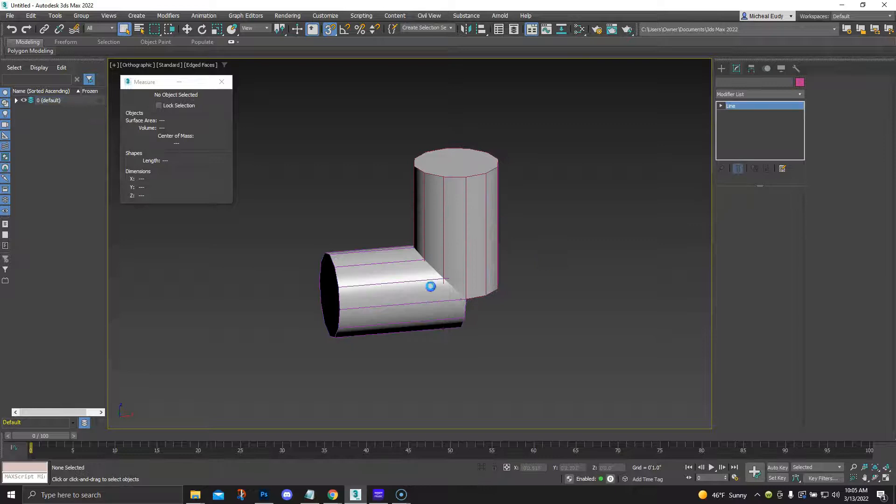
{"action": "left_click", "coordinate": [453, 266]}
{"action": "left_click_drag", "start_coordinate": [296, 124], "coordinate": [410, 256]}
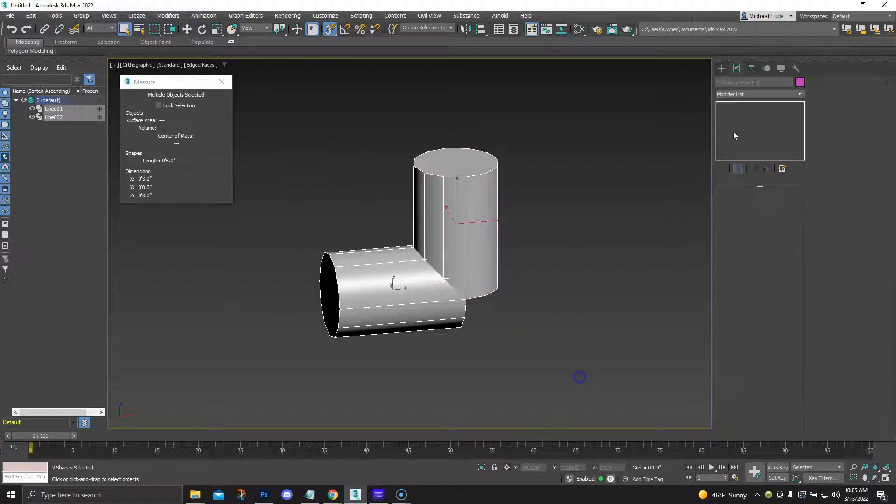
{"action": "left_click", "coordinate": [800, 82]}
{"action": "left_click", "coordinate": [522, 269]}
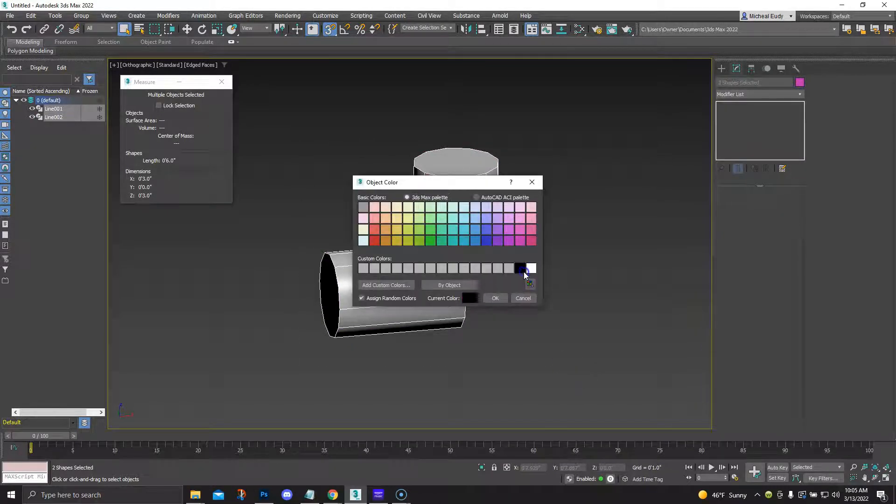
{"action": "left_click", "coordinate": [496, 297]}
{"action": "scroll", "coordinate": [540, 252], "scroll_direction": "up", "scroll_amount": 5}
{"action": "middle_click_drag", "start_coordinate": [540, 253], "coordinate": [548, 257]}
{"action": "scroll", "coordinate": [549, 255], "scroll_direction": "down", "scroll_amount": 2}
{"action": "left_click", "coordinate": [507, 190]}
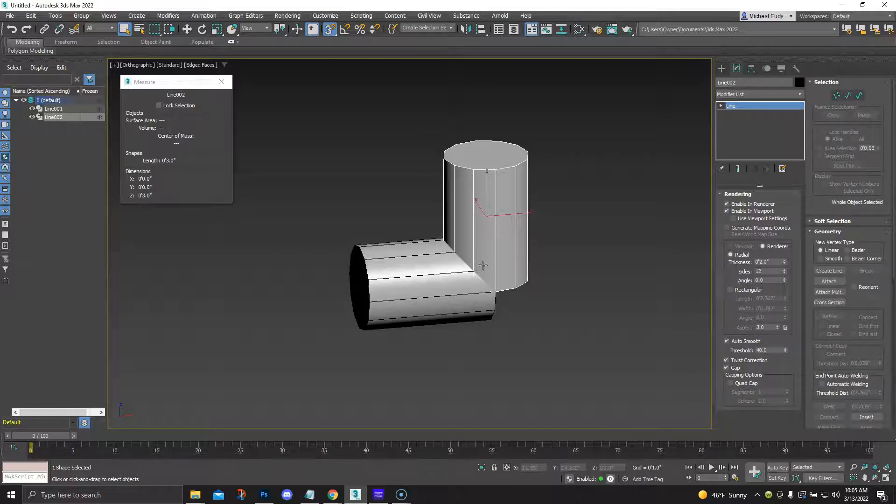
{"action": "left_click", "coordinate": [399, 265]}
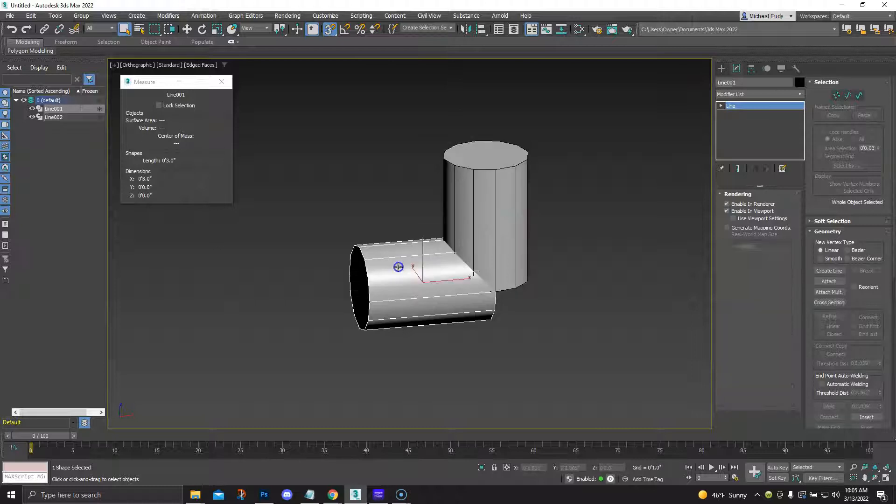
{"action": "left_click", "coordinate": [472, 225]}
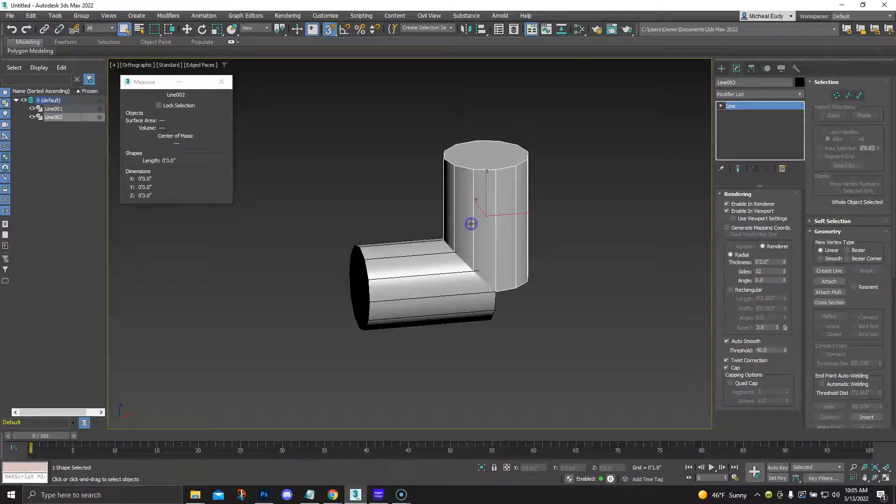
{"action": "left_click", "coordinate": [722, 69]}
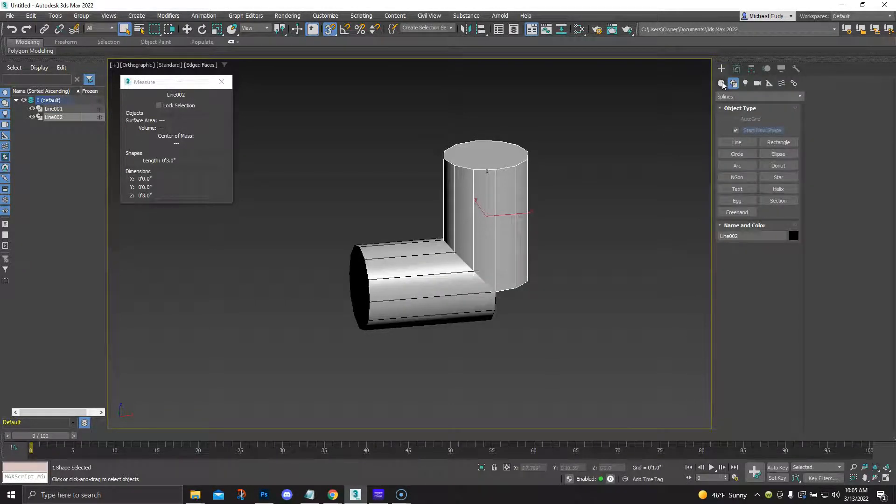
{"action": "left_click", "coordinate": [721, 83]}
{"action": "left_click", "coordinate": [730, 97]}
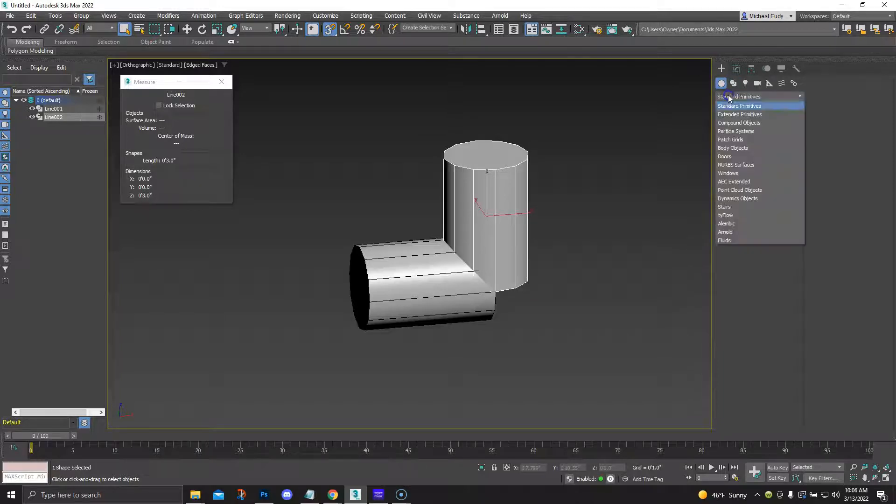
{"action": "left_click", "coordinate": [727, 124]}
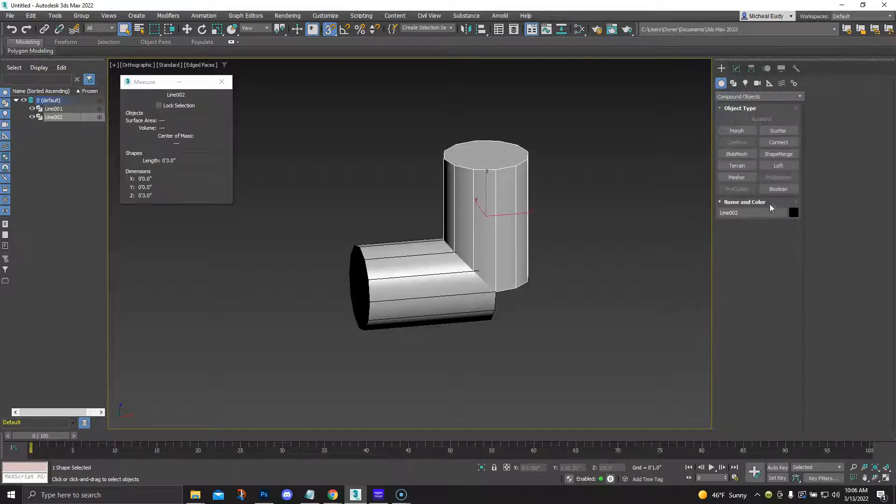
{"action": "left_click", "coordinate": [778, 189]}
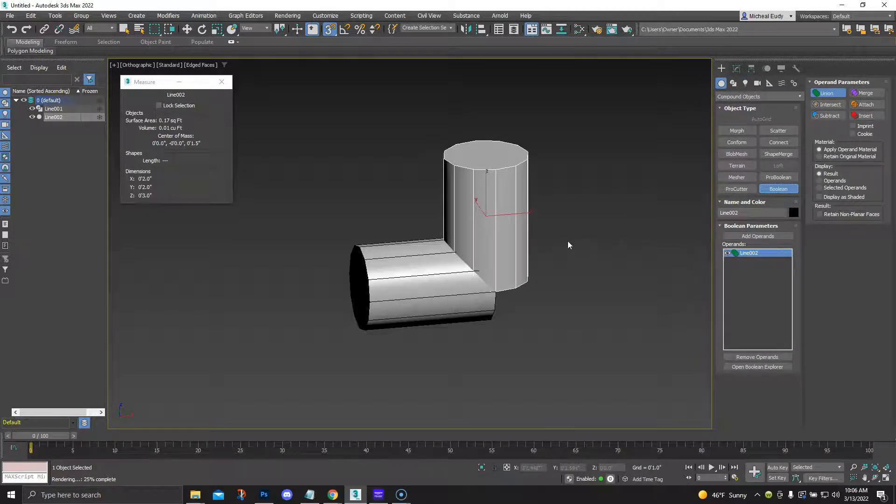
{"action": "right_click", "coordinate": [547, 198]}
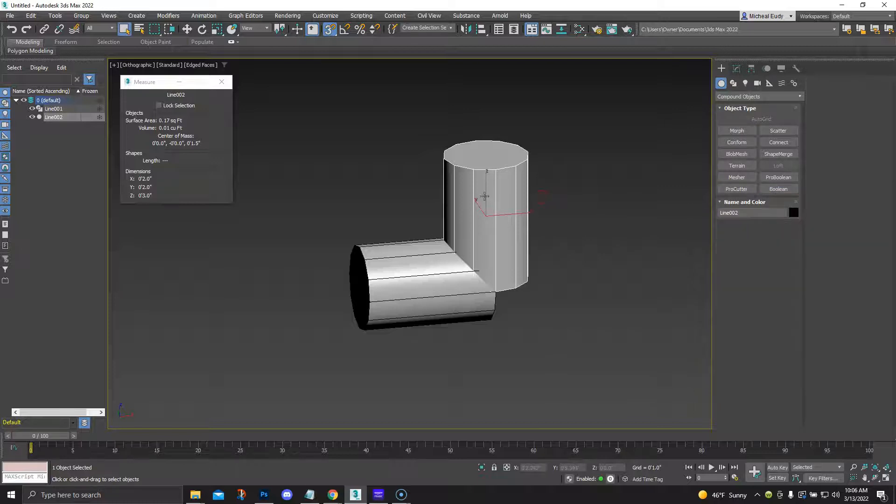
Convert both cylinders to Editable Poly objects
{"action": "right_click", "coordinate": [481, 199]}
{"action": "left_click", "coordinate": [359, 178]}
{"action": "left_click_drag", "start_coordinate": [310, 112], "coordinate": [551, 356]}
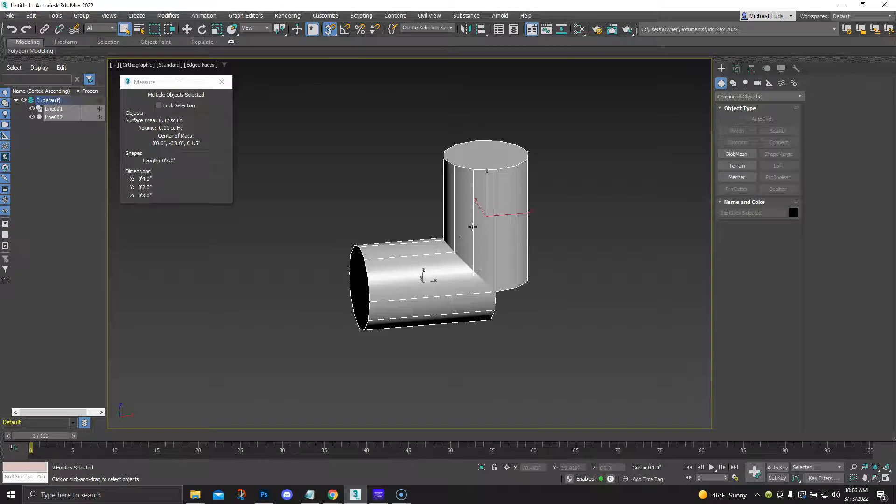
{"action": "right_click", "coordinate": [469, 232]}
{"action": "mouse_move", "coordinate": [485, 326]}
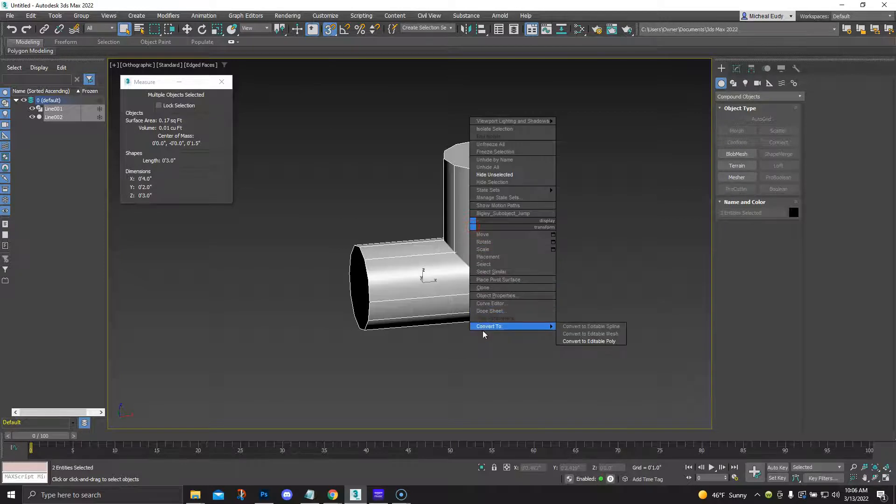
{"action": "left_click", "coordinate": [607, 342]}
{"action": "left_click", "coordinate": [535, 231]}
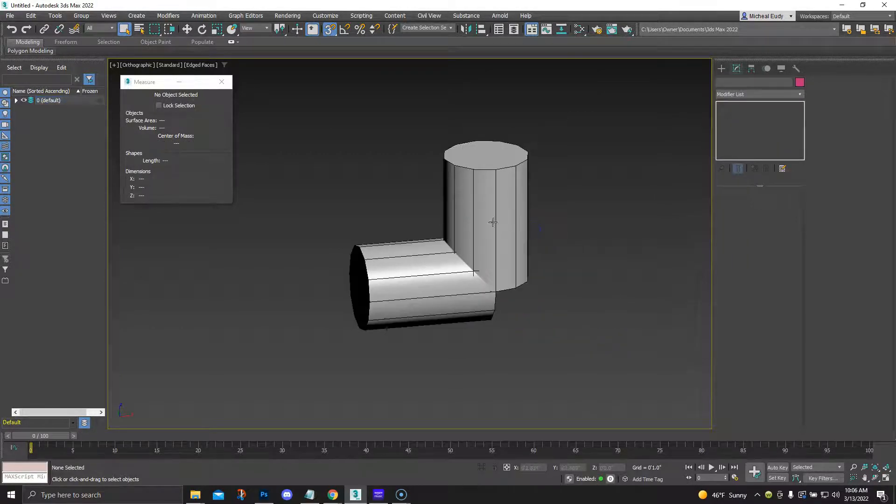
Join the horizontal cylinder to the vertical cylinder with a Boolean Union
{"action": "left_click", "coordinate": [723, 69]}
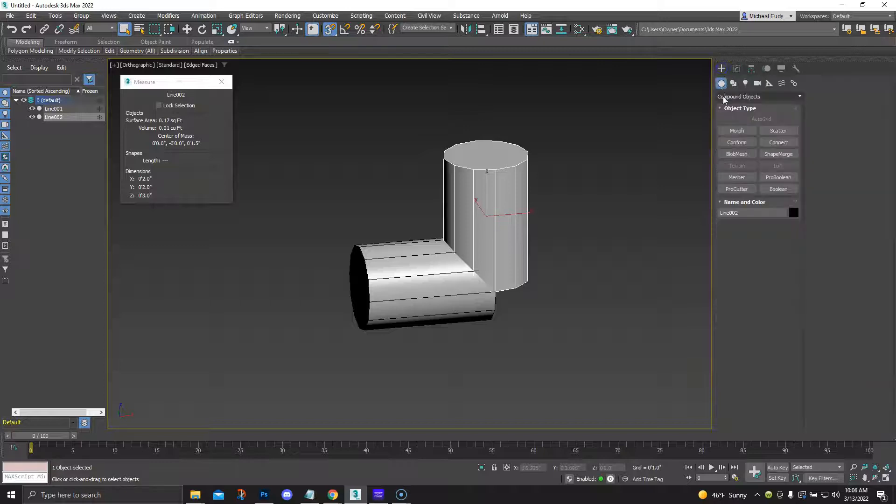
{"action": "left_click", "coordinate": [765, 190]}
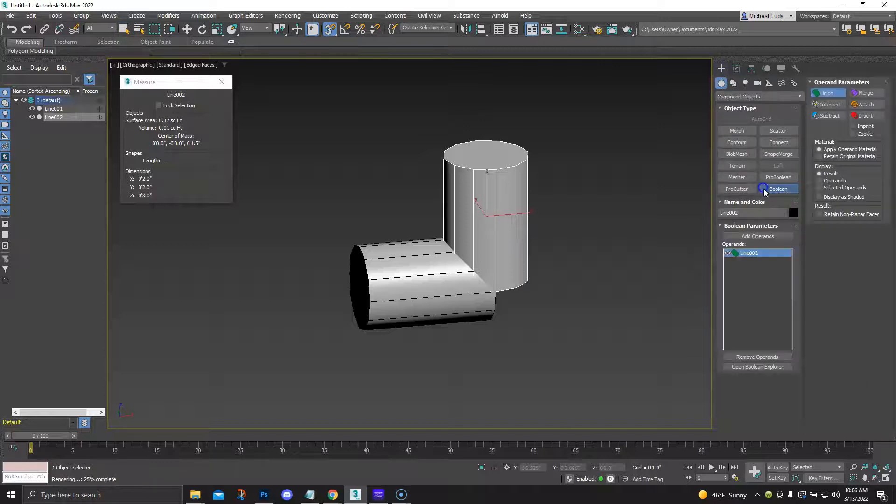
{"action": "left_click", "coordinate": [830, 94]}
{"action": "left_click", "coordinate": [753, 237]}
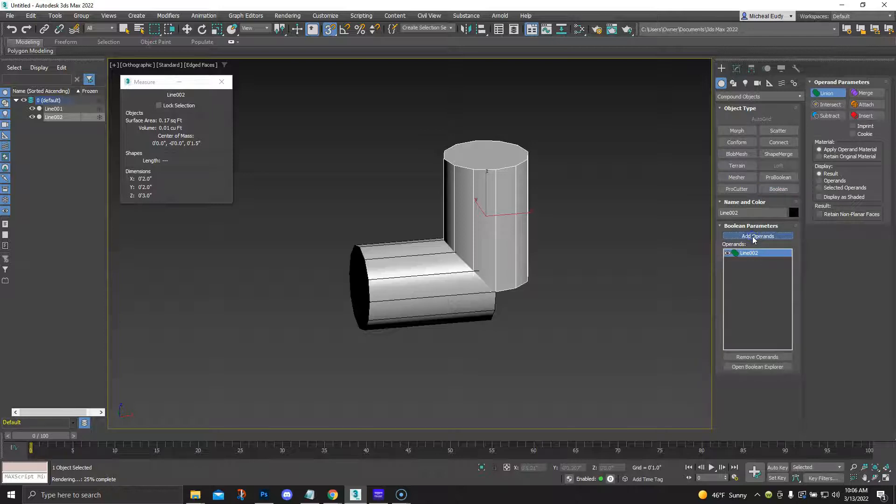
{"action": "left_click", "coordinate": [412, 263]}
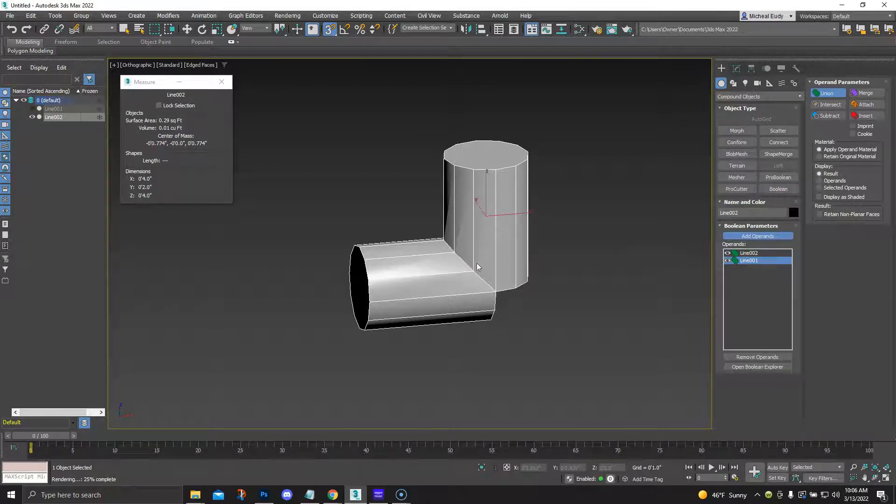
{"action": "middle_click_drag", "start_coordinate": [468, 270], "coordinate": [501, 313], "text": "alt"}
{"action": "scroll", "coordinate": [444, 266], "scroll_direction": "up", "scroll_amount": 3}
{"action": "scroll", "coordinate": [508, 267], "scroll_direction": "down", "scroll_amount": 3}
{"action": "mouse_move", "coordinate": [508, 265]}
{"action": "middle_mouse_down"}
{"action": "mouse_move", "coordinate": [470, 268]}
{"action": "mouse_move", "coordinate": [460, 286]}
{"action": "mouse_move", "coordinate": [507, 269]}
{"action": "middle_mouse_up"}
Add an Edit Poly modifier above the Boolean on the joined cylinders
{"action": "left_click", "coordinate": [737, 68]}
{"action": "middle_click_drag", "start_coordinate": [511, 206], "coordinate": [486, 206]}
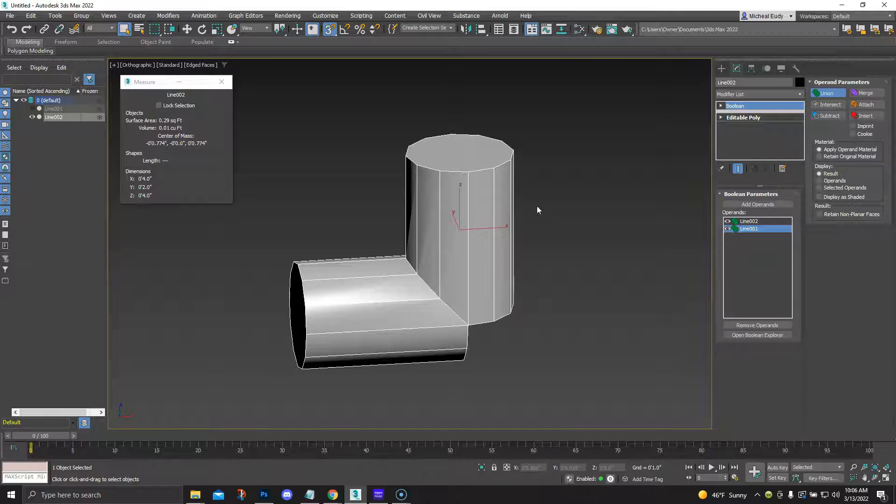
{"action": "left_click", "coordinate": [800, 95]}
{"action": "left_click_drag", "start_coordinate": [802, 126], "coordinate": [803, 154]}
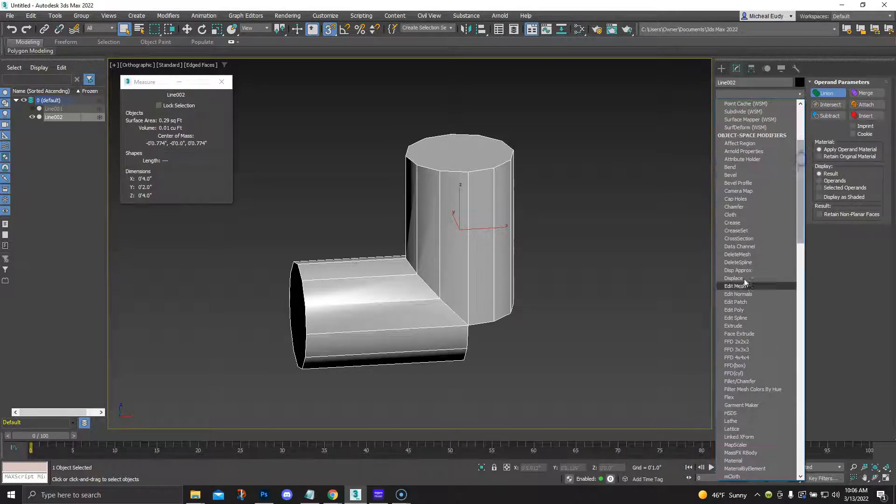
{"action": "left_click", "coordinate": [742, 310]}
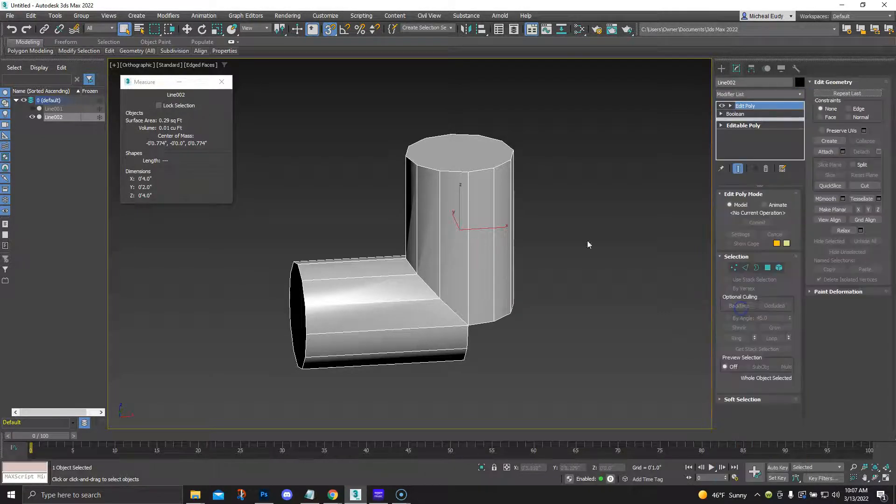
Delete the top cap polygon of the vertical cylinder and the outer end cap polygon of the horizontal cylinder
{"action": "left_click", "coordinate": [767, 267]}
{"action": "left_click", "coordinate": [460, 149]}
{"action": "key", "text": "Delete"}
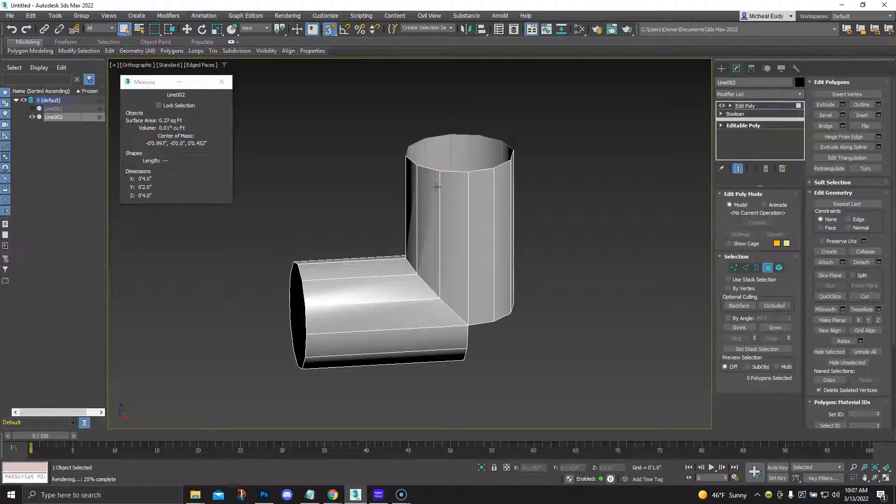
{"action": "left_click", "coordinate": [294, 303]}
{"action": "key", "text": "Delete"}
Delete the two remaining cap polygons where the cylinders meet at the corner, and leave polygon editing
{"action": "middle_click_drag", "start_coordinate": [480, 323], "coordinate": [440, 282], "text": "alt"}
{"action": "left_click", "coordinate": [453, 278]}
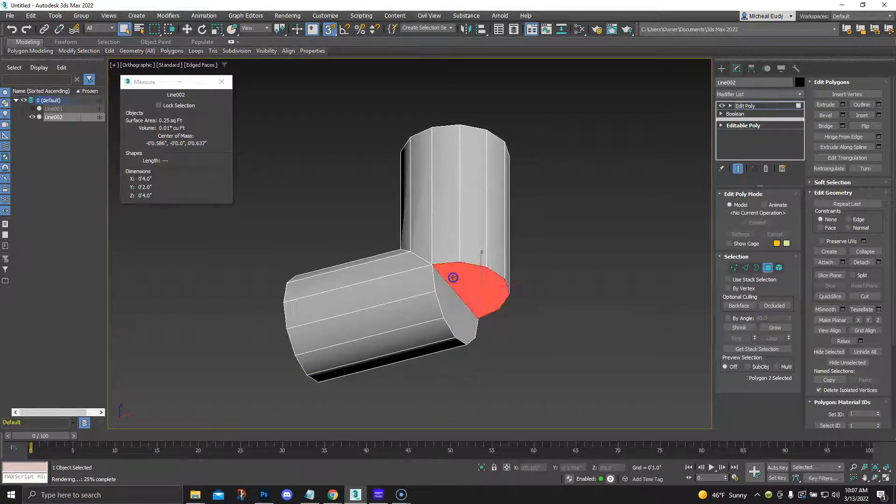
{"action": "key", "text": "Delete"}
{"action": "left_click", "coordinate": [456, 299]}
{"action": "key", "text": "Delete"}
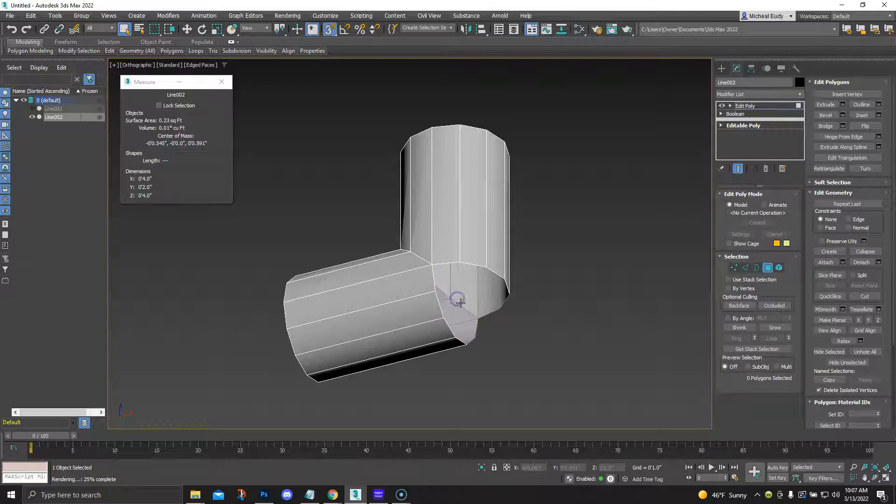
{"action": "middle_click_drag", "start_coordinate": [456, 243], "coordinate": [486, 266], "text": "alt"}
{"action": "left_click", "coordinate": [768, 268]}
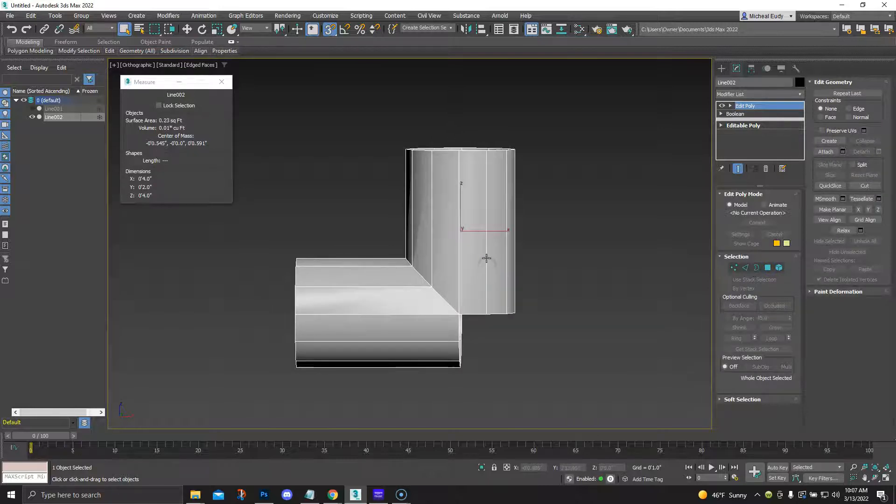
Turn on pivot-only adjustment for the elbow in a framed front view and disable Grid Points snapping
{"action": "key", "text": "f"}
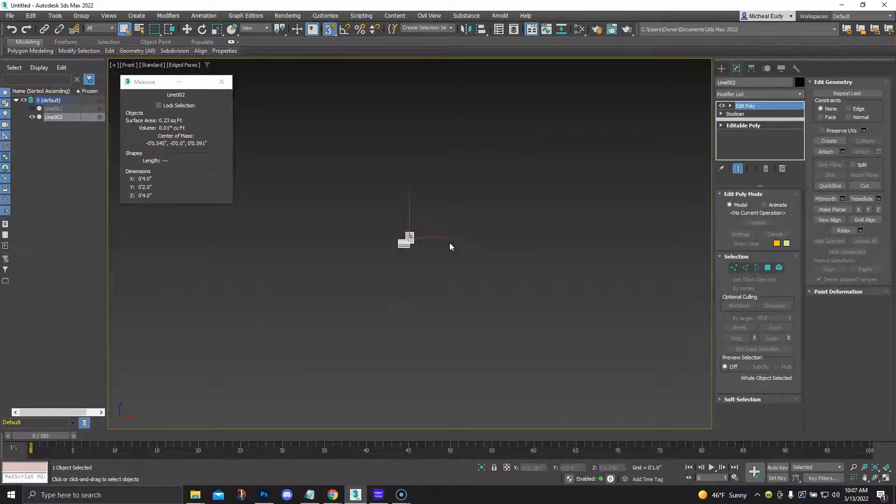
{"action": "key", "text": "z"}
{"action": "middle_click_drag", "start_coordinate": [461, 246], "coordinate": [454, 216]}
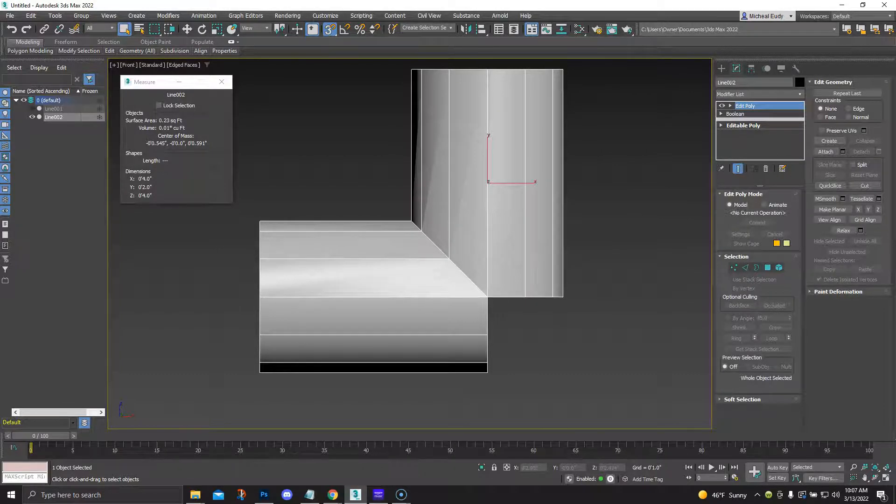
{"action": "left_click", "coordinate": [721, 68]}
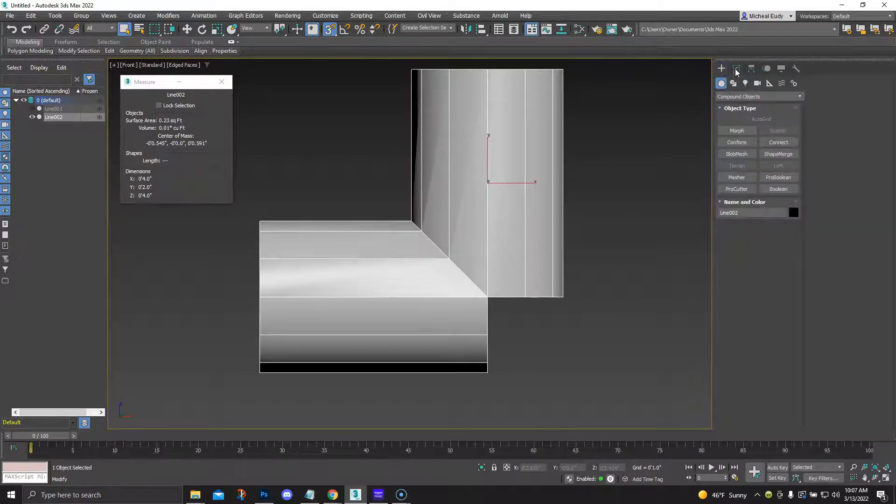
{"action": "left_click", "coordinate": [752, 69]}
{"action": "left_click", "coordinate": [752, 134]}
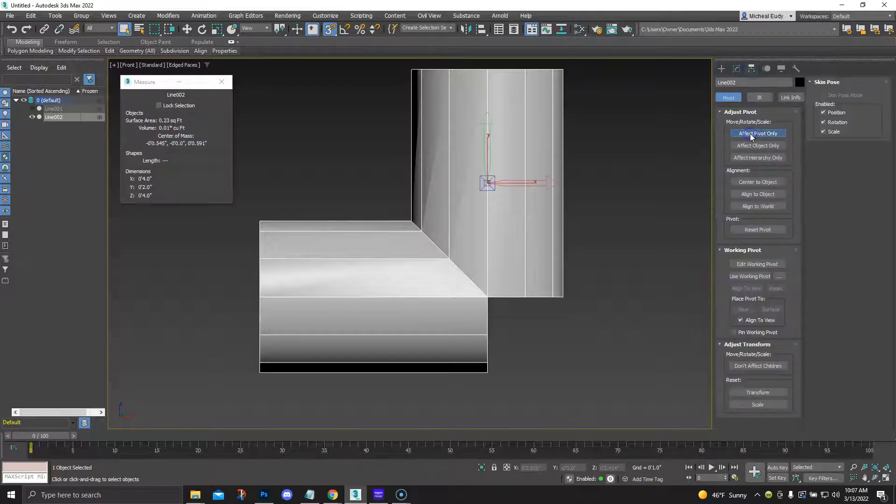
{"action": "right_click", "coordinate": [330, 30]}
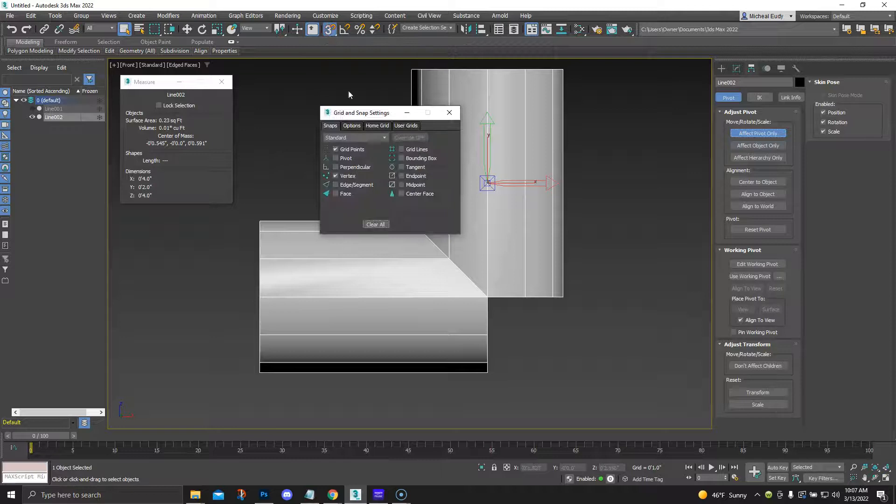
{"action": "left_click", "coordinate": [336, 149]}
{"action": "left_click", "coordinate": [449, 114]}
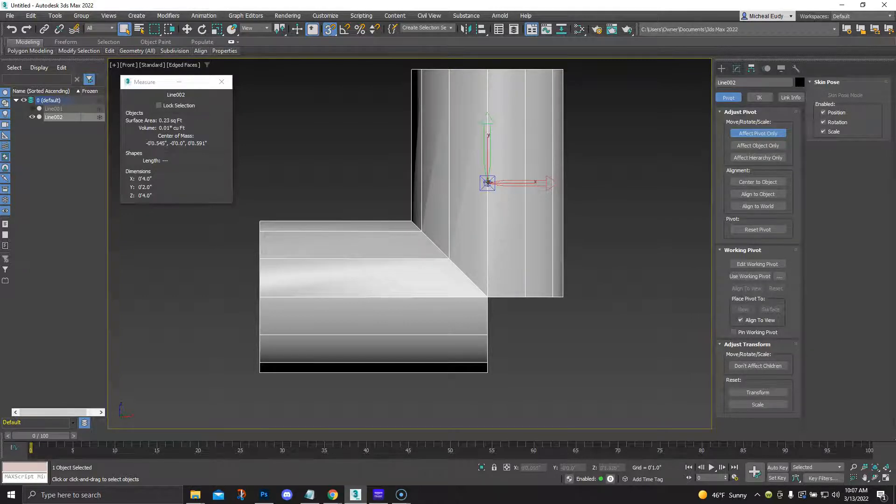
Move the elbow's pivot down to the corner vertex where the two cylinders meet, and end pivot-only adjustment
{"action": "right_click", "coordinate": [531, 187]}
{"action": "left_click", "coordinate": [539, 193]}
{"action": "left_click_drag", "start_coordinate": [488, 183], "coordinate": [487, 297]}
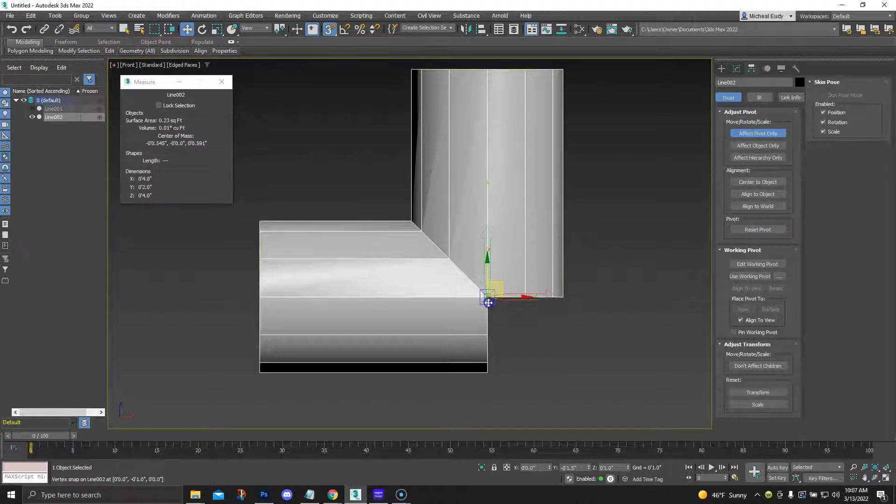
{"action": "left_click", "coordinate": [746, 135]}
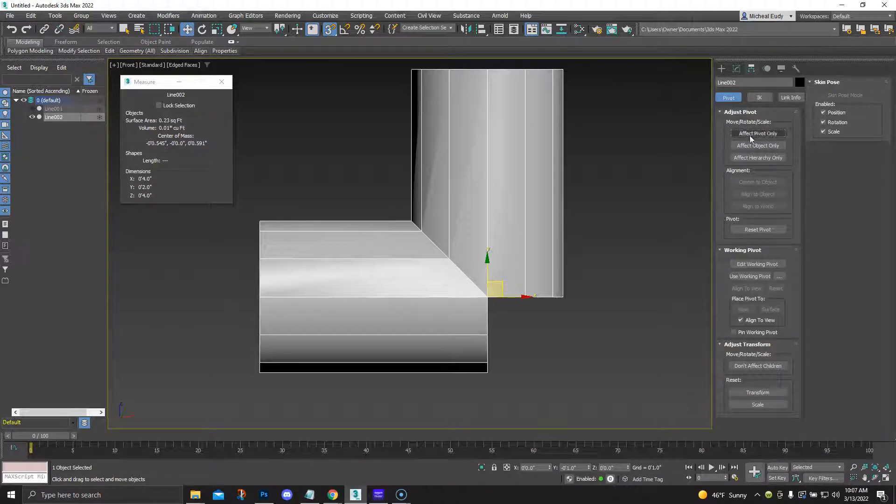
Add a Symmetry modifier above the elbow's Edit Poly and set its mirror axis to X only
{"action": "left_click", "coordinate": [723, 69]}
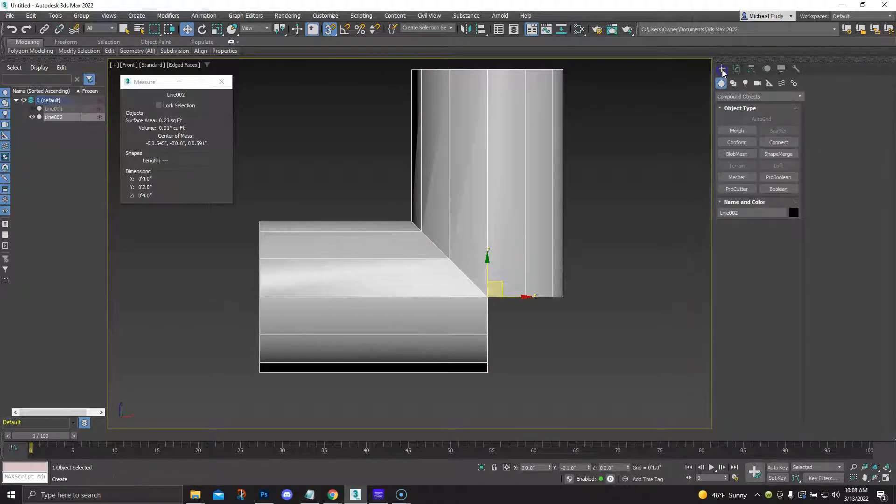
{"action": "middle_click_drag", "start_coordinate": [571, 200], "coordinate": [512, 232]}
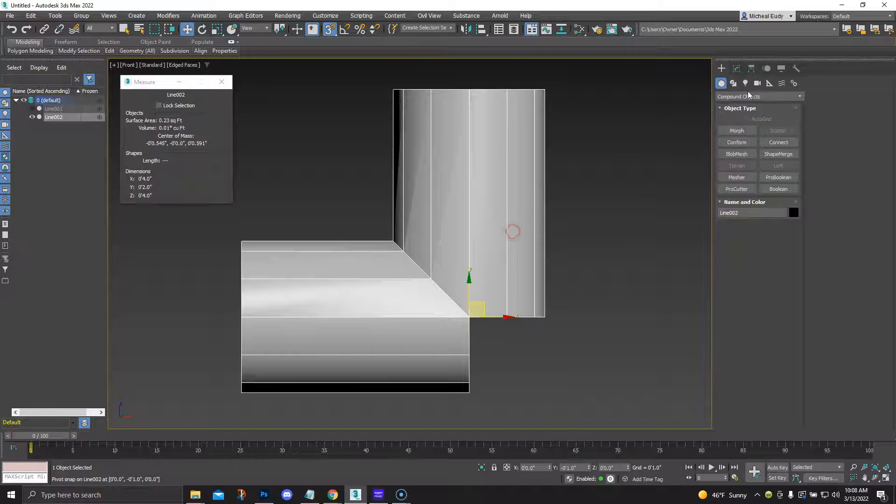
{"action": "left_click", "coordinate": [737, 69]}
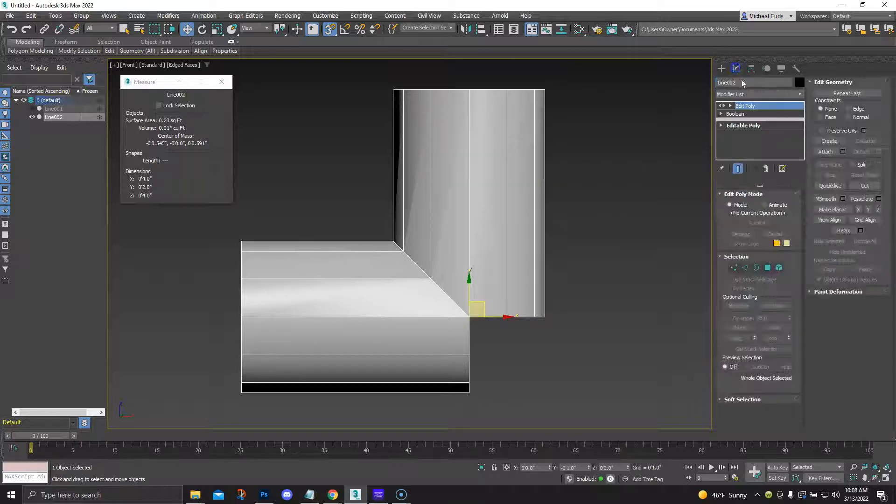
{"action": "left_click", "coordinate": [801, 95]}
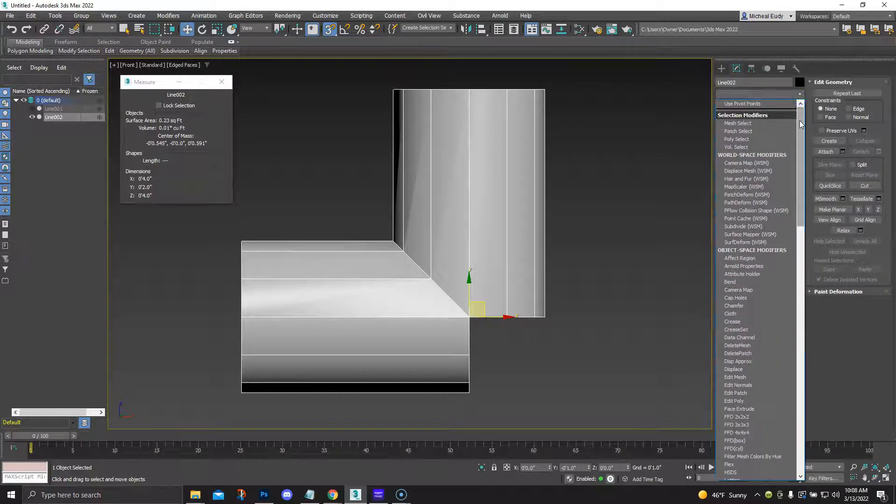
{"action": "left_click_drag", "start_coordinate": [800, 120], "coordinate": [809, 302]}
{"action": "left_click", "coordinate": [752, 311]}
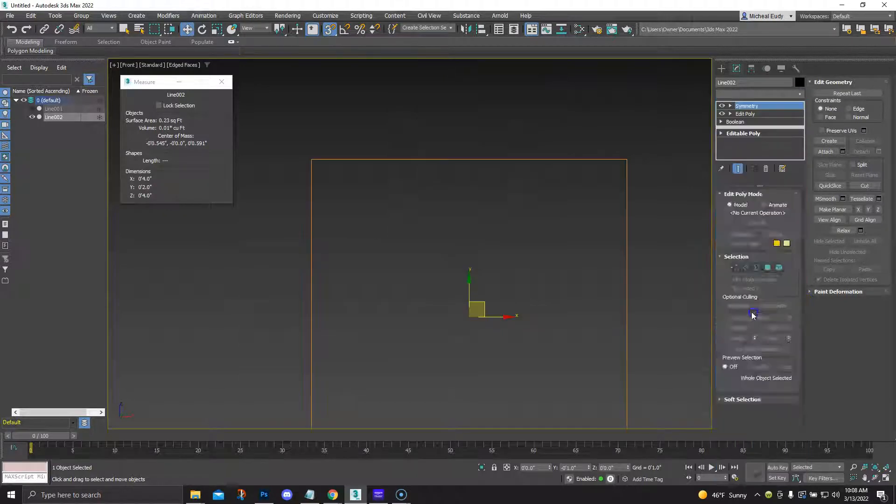
{"action": "left_click", "coordinate": [738, 247]}
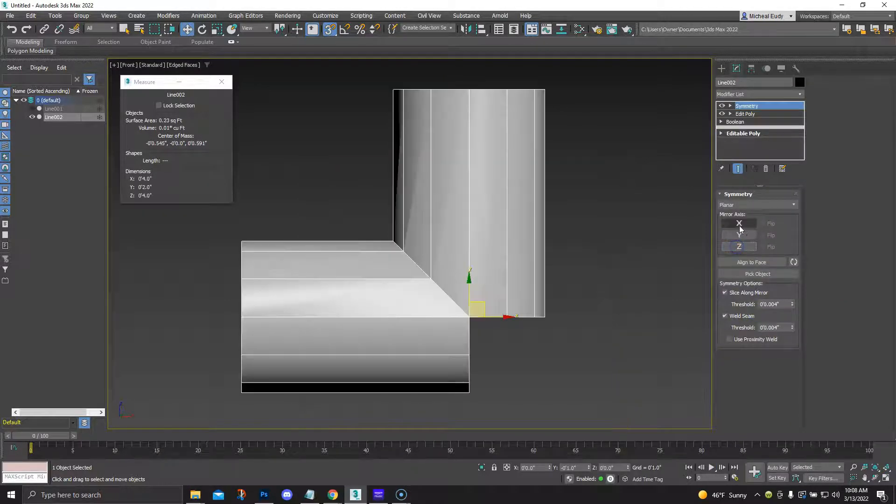
{"action": "left_click", "coordinate": [739, 226]}
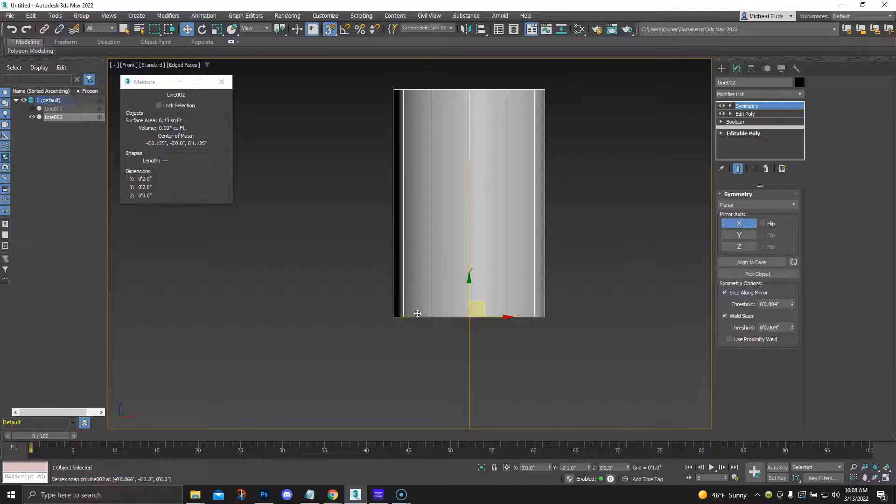
Flip the X mirror direction so the horizontal pipe is mirrored into a tee fitting, and return to plain selection
{"action": "left_click", "coordinate": [763, 224]}
{"action": "left_click", "coordinate": [763, 223]}
{"action": "left_click", "coordinate": [763, 223]}
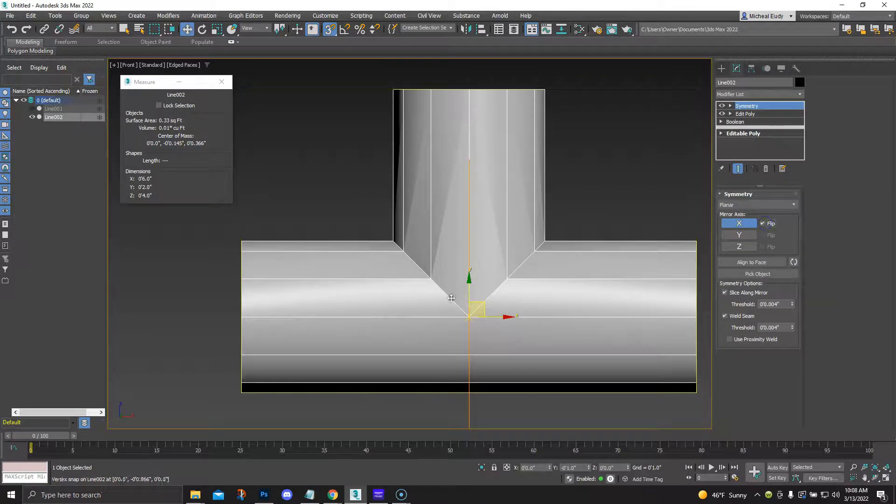
{"action": "left_click", "coordinate": [763, 225]}
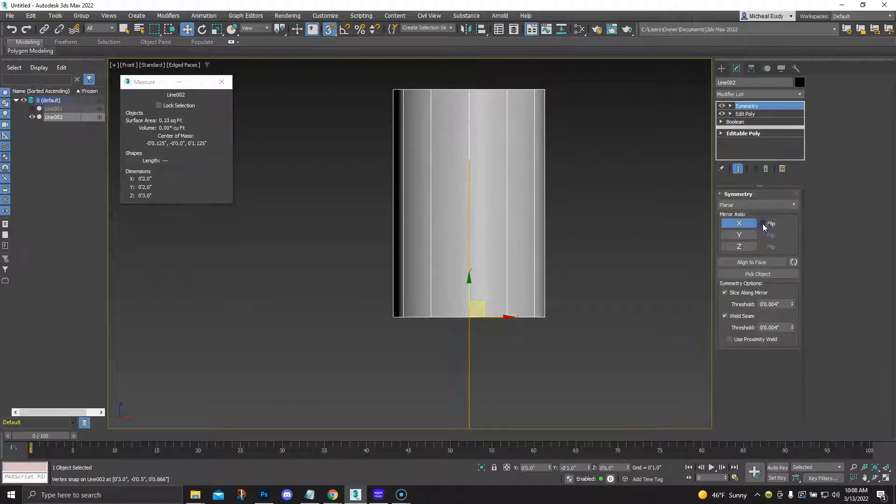
{"action": "left_click", "coordinate": [762, 222]}
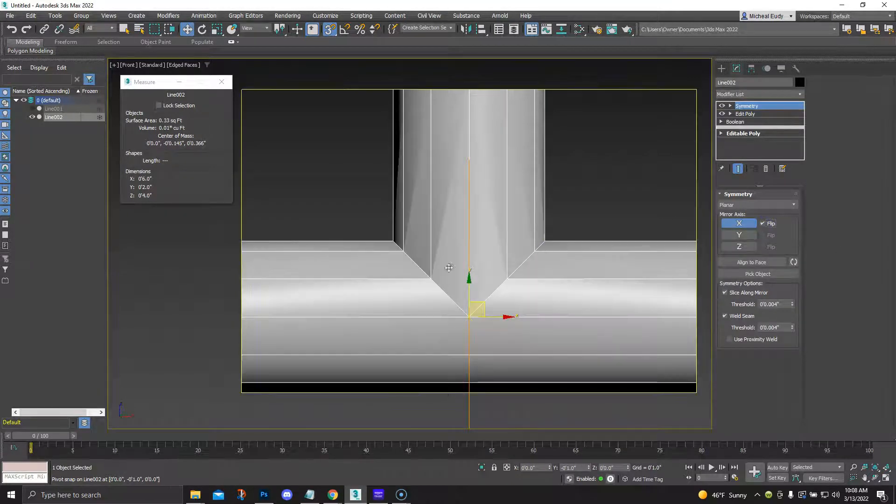
{"action": "middle_click_drag", "start_coordinate": [465, 250], "coordinate": [481, 259], "text": "alt"}
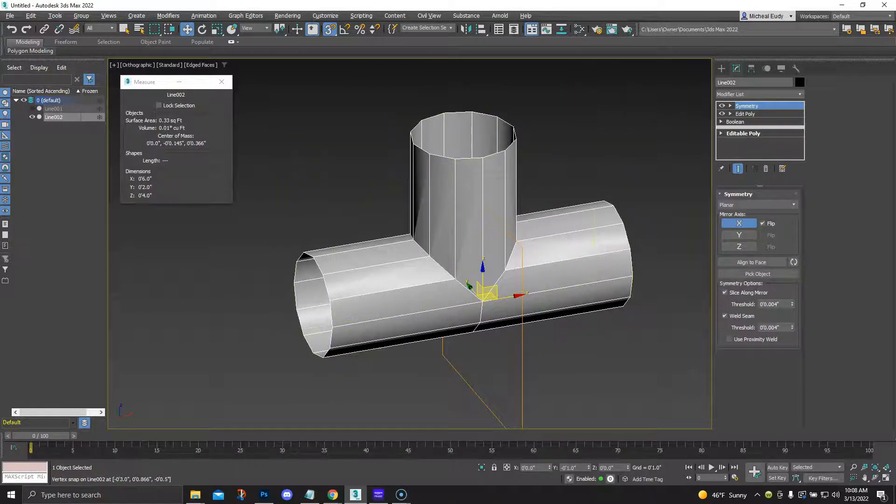
{"action": "key", "text": "q"}
Add another Edit Poly modifier above the Symmetry modifier on the tee
{"action": "middle_click_drag", "start_coordinate": [534, 259], "coordinate": [506, 270]}
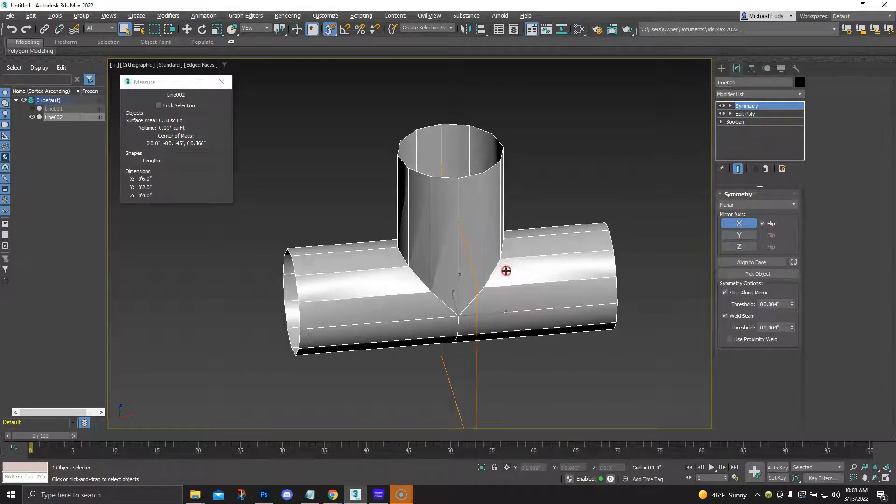
{"action": "left_click", "coordinate": [799, 95]}
{"action": "left_click_drag", "start_coordinate": [802, 108], "coordinate": [804, 174]}
{"action": "left_click", "coordinate": [745, 199]}
Enter edge editing, move the Measure window aside, expand the full modeling ribbon, and try Swift Loop on the horizontal pipe near the junction
{"action": "middle_click_drag", "start_coordinate": [451, 274], "coordinate": [484, 248], "text": "alt"}
{"action": "scroll", "coordinate": [452, 255], "scroll_direction": "up", "scroll_amount": 2}
{"action": "scroll", "coordinate": [452, 236], "scroll_direction": "up", "scroll_amount": 1}
{"action": "scroll", "coordinate": [437, 240], "scroll_direction": "up", "scroll_amount": 2}
{"action": "scroll", "coordinate": [443, 235], "scroll_direction": "down", "scroll_amount": 3}
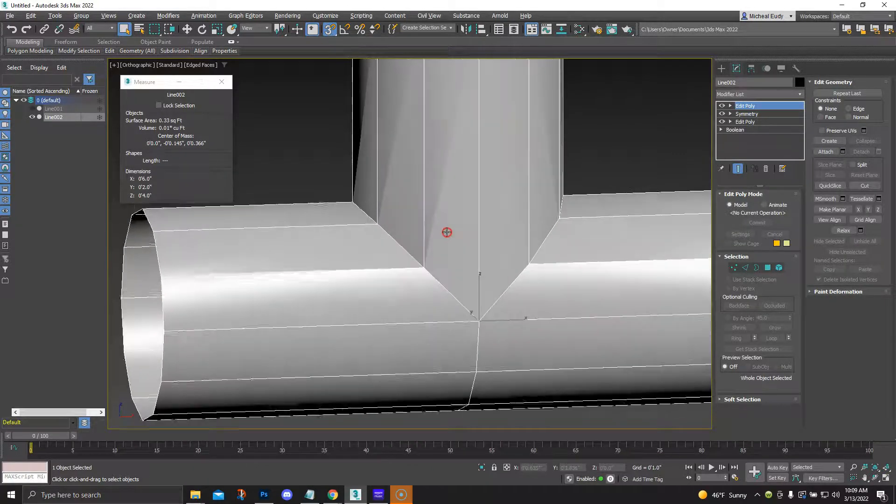
{"action": "scroll", "coordinate": [447, 234], "scroll_direction": "down", "scroll_amount": 2}
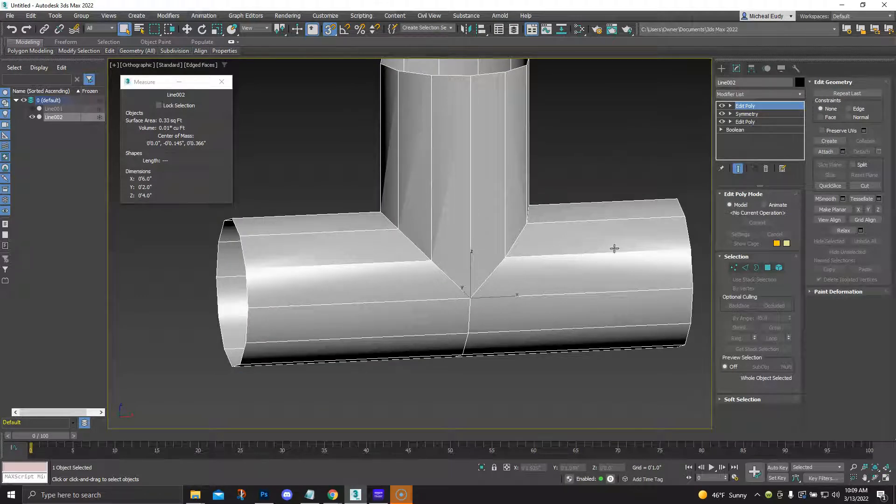
{"action": "left_click", "coordinate": [746, 268]}
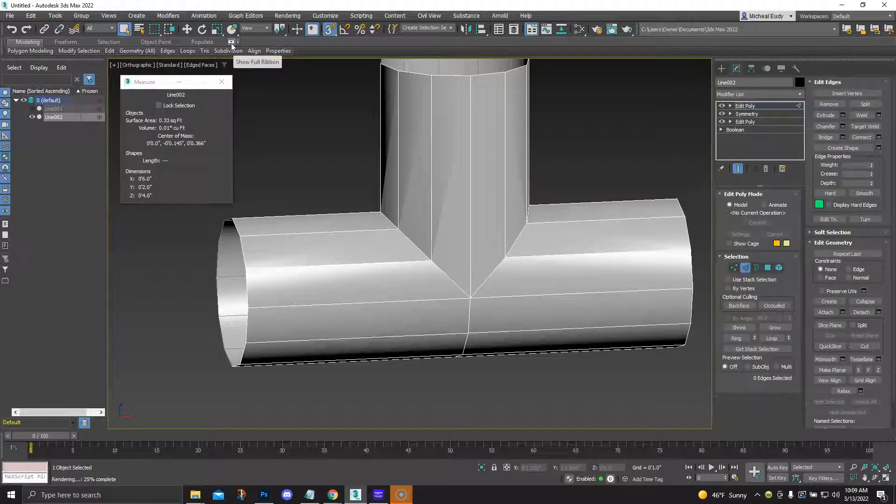
{"action": "left_click_drag", "start_coordinate": [159, 82], "coordinate": [19, 216]}
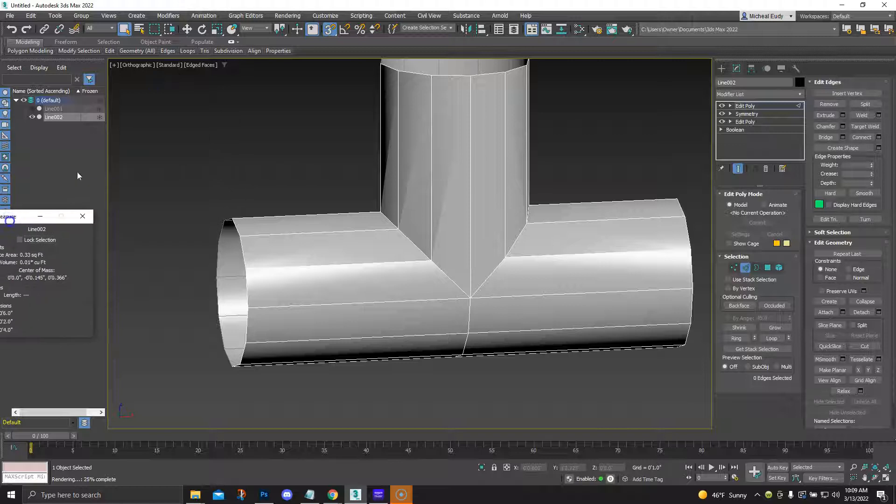
{"action": "left_click", "coordinate": [231, 42]}
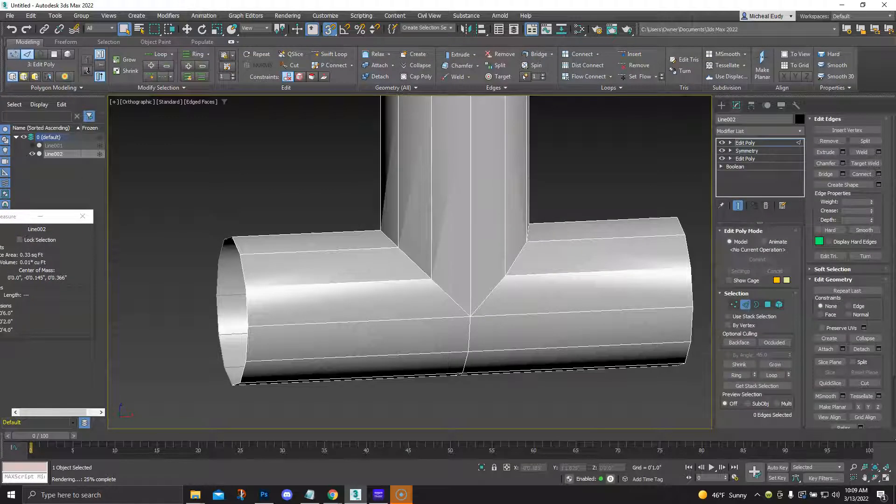
{"action": "left_click", "coordinate": [313, 57]}
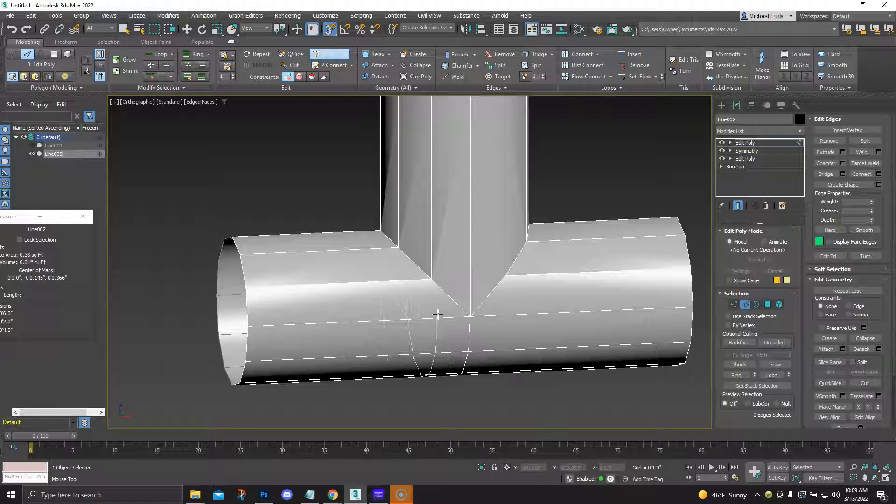
{"action": "key", "text": "w"}
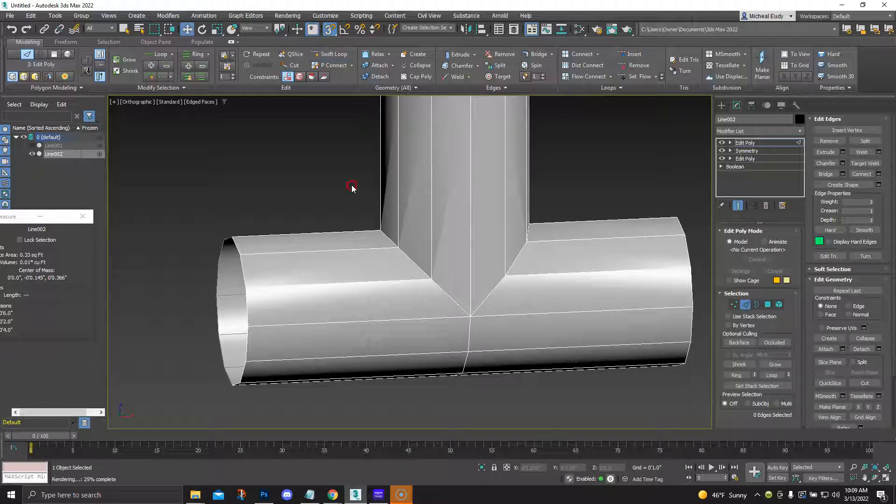
Try moving a front vertex on the junction seam to test whether it is welded, and undo the move
{"action": "left_click", "coordinate": [732, 305]}
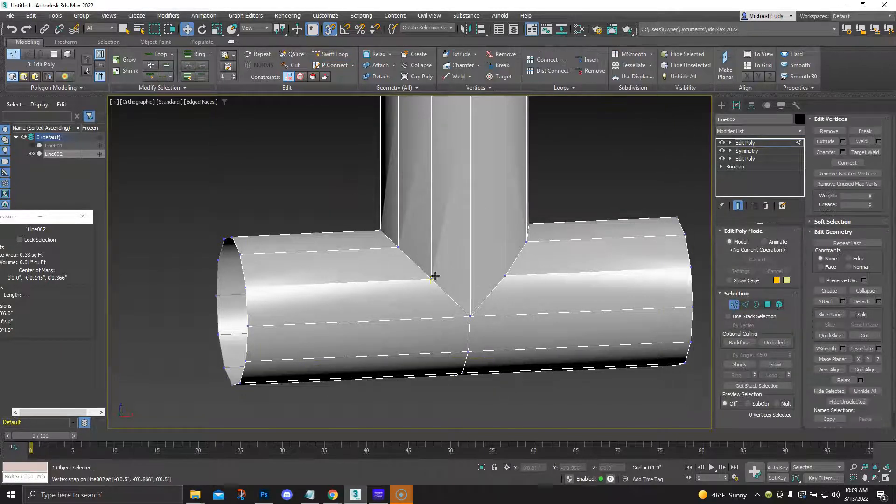
{"action": "left_click", "coordinate": [431, 280]}
{"action": "left_click_drag", "start_coordinate": [444, 268], "coordinate": [402, 248]}
{"action": "key", "text": "ctrl+z"}
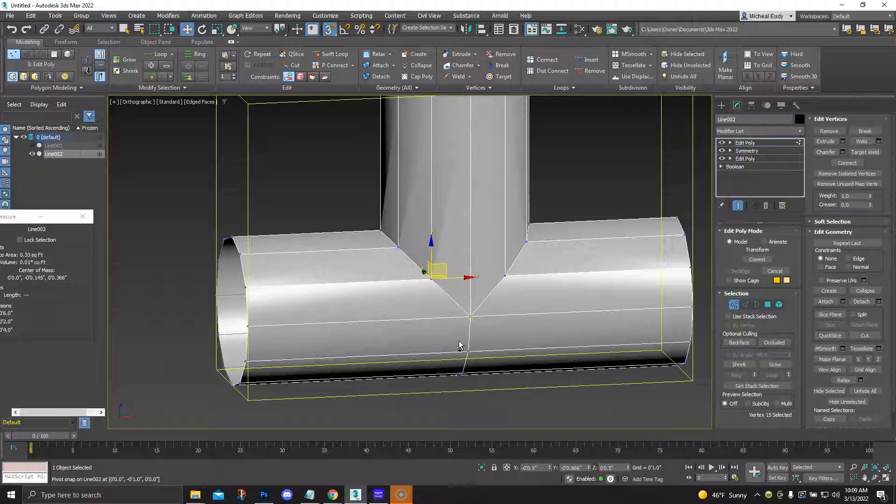
{"action": "left_click", "coordinate": [326, 197]}
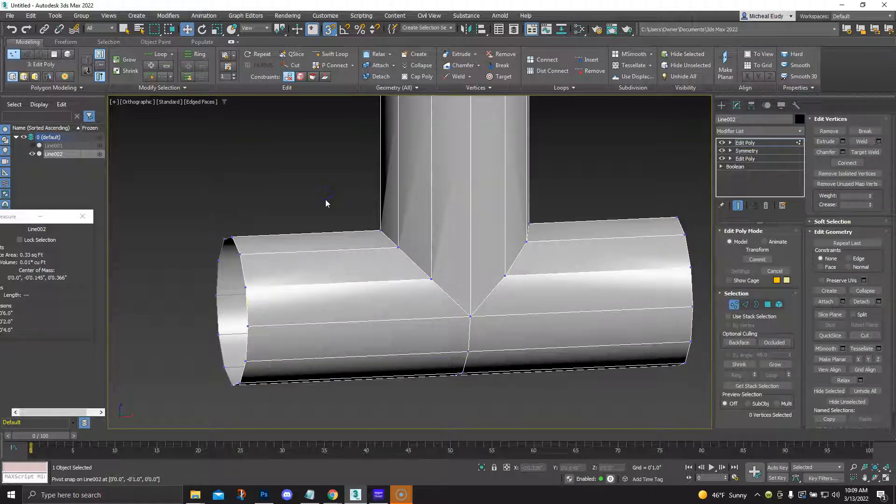
Select all of the tee's vertices and weld them
{"action": "key", "text": "ctrl+a"}
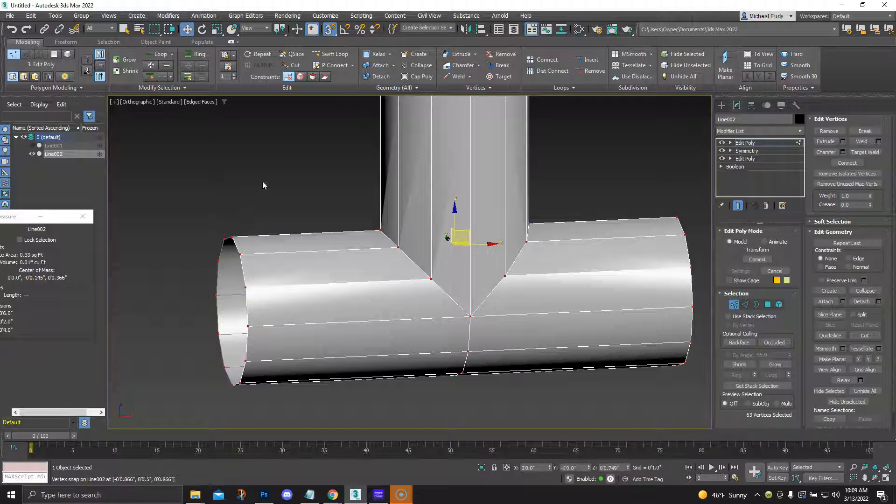
{"action": "right_click", "coordinate": [268, 176]}
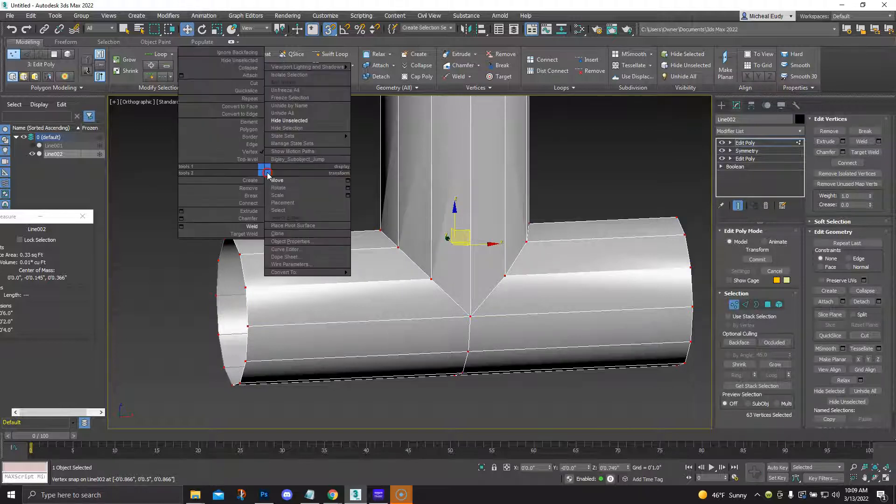
{"action": "left_click", "coordinate": [253, 227]}
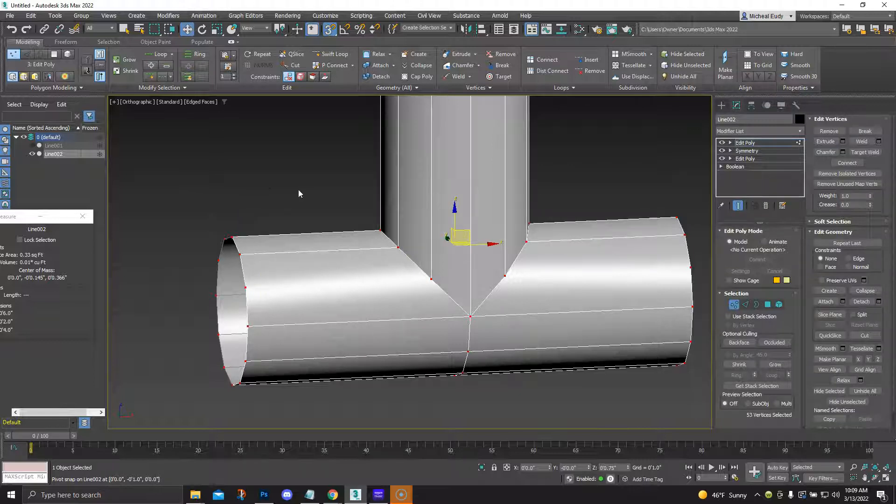
Switch to the front view and use Swift Loop in edge editing to add an edge loop around the vertical branch just above the junction
{"action": "left_click", "coordinate": [746, 304]}
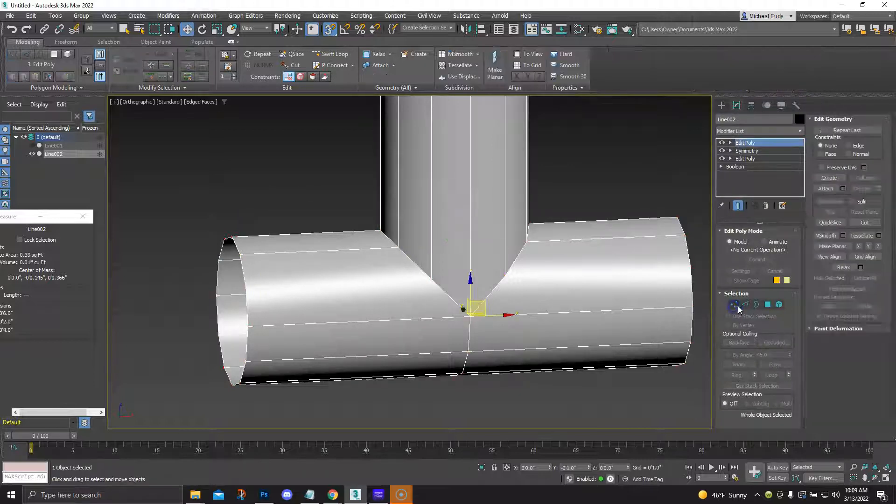
{"action": "left_click", "coordinate": [330, 54]}
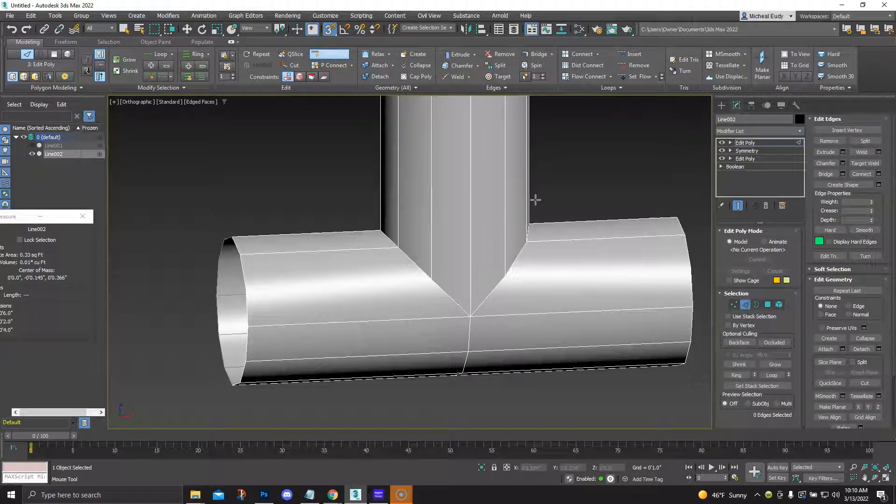
{"action": "key", "text": "shift+f"}
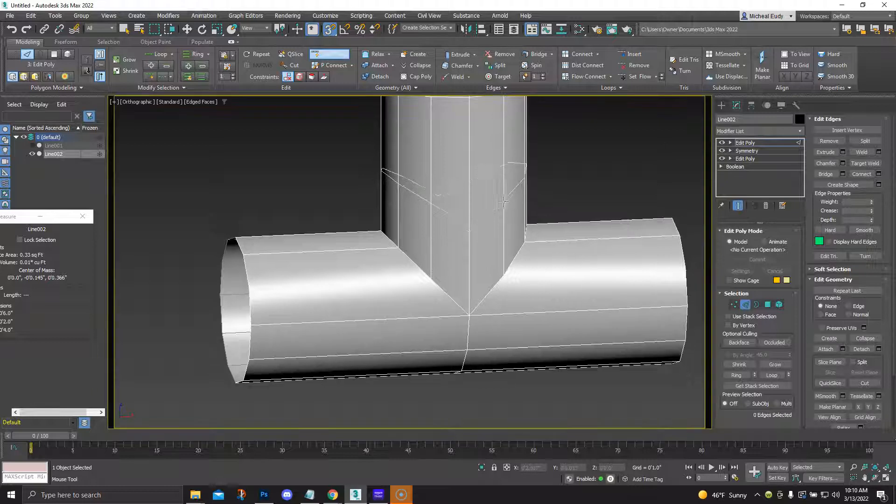
{"action": "key", "text": "w"}
{"action": "key", "text": "f"}
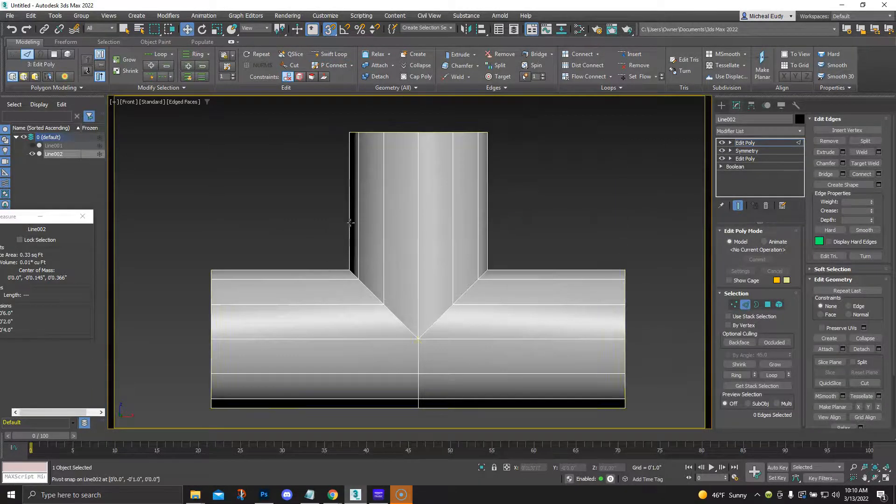
{"action": "left_click", "coordinate": [329, 54]}
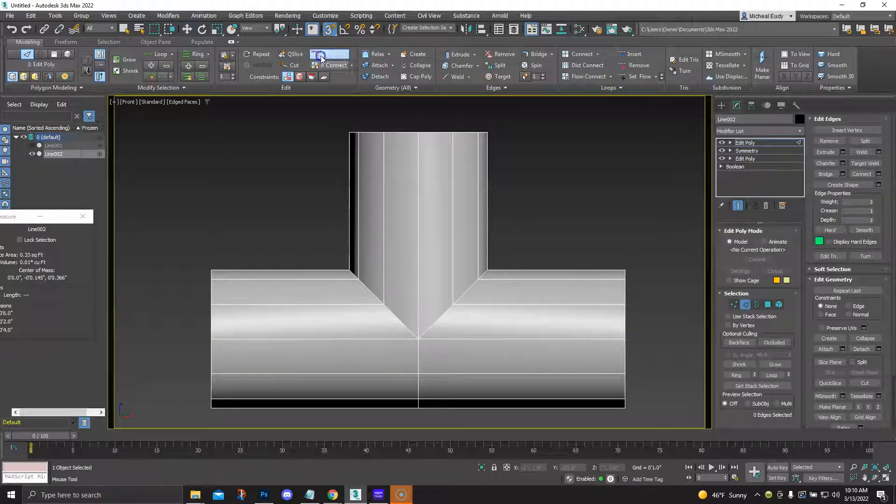
{"action": "left_click", "coordinate": [411, 291]}
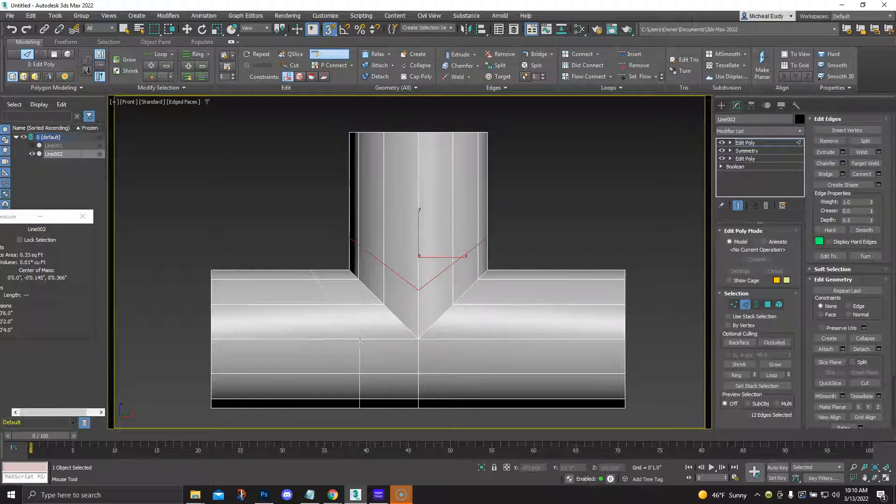
Add a Swift Loop edge loop on each horizontal arm beside the junction, and leave edge editing
{"action": "left_click", "coordinate": [359, 341]}
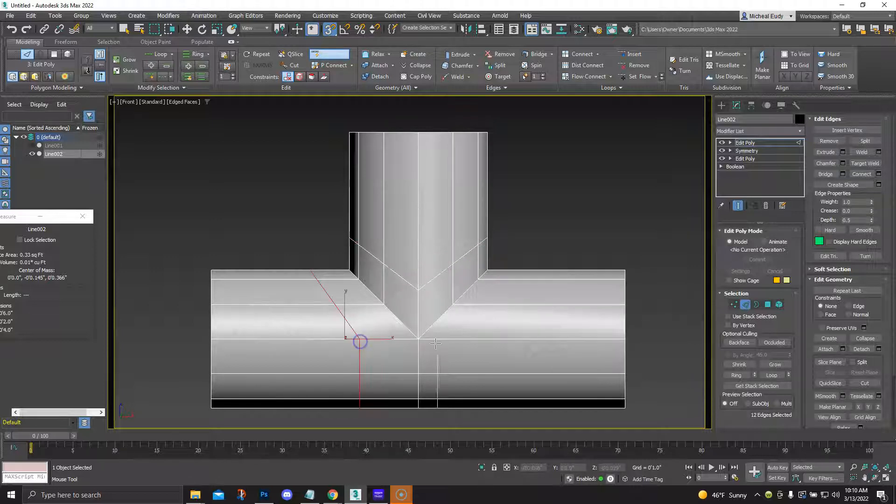
{"action": "left_click", "coordinate": [481, 345]}
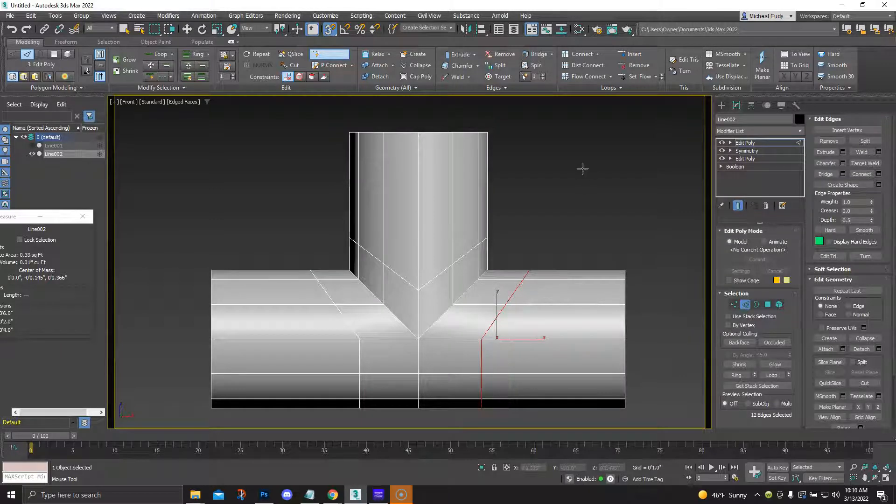
{"action": "right_click", "coordinate": [571, 178]}
{"action": "left_click", "coordinate": [578, 203]}
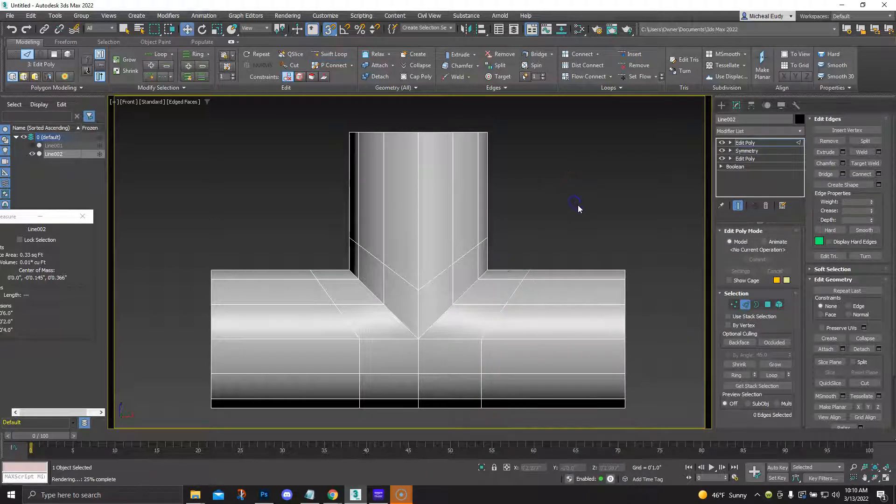
{"action": "left_click", "coordinate": [746, 305]}
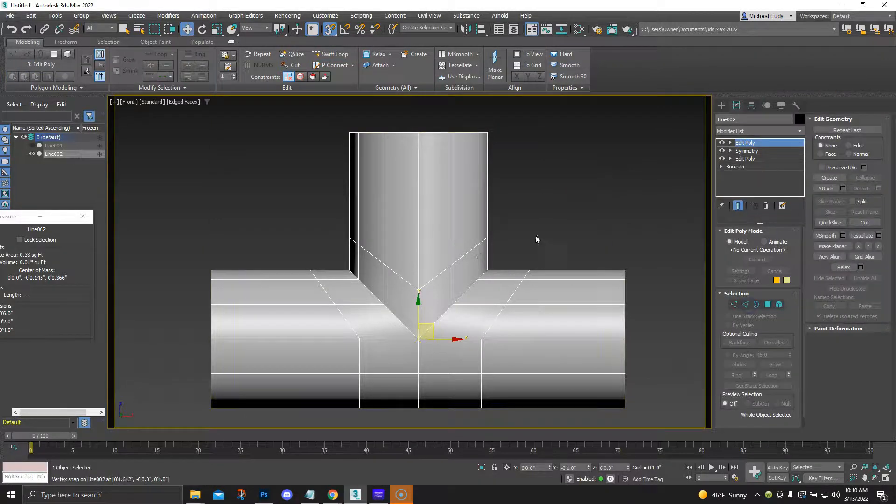
Add an OpenSubdiv modifier above the Edit Poly and set its iterations to 3
{"action": "left_click", "coordinate": [798, 132]}
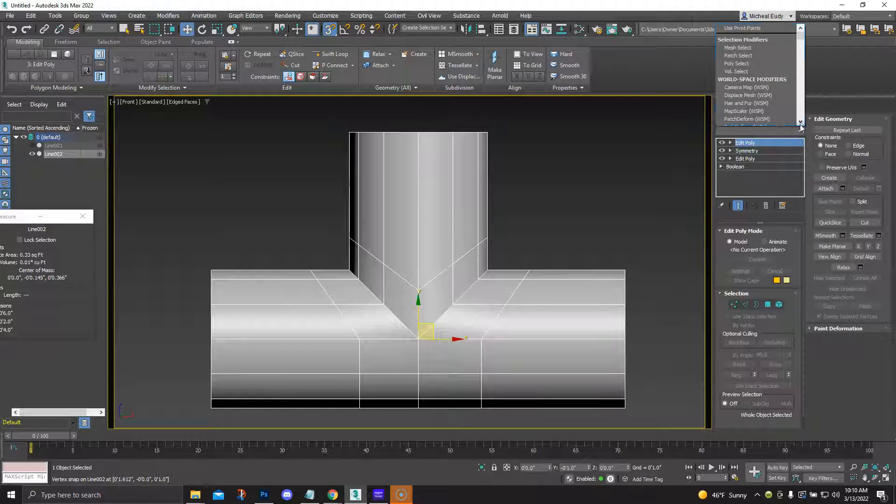
{"action": "left_click", "coordinate": [799, 148]}
{"action": "left_click", "coordinate": [800, 132]}
{"action": "left_click_drag", "start_coordinate": [802, 162], "coordinate": [810, 248]}
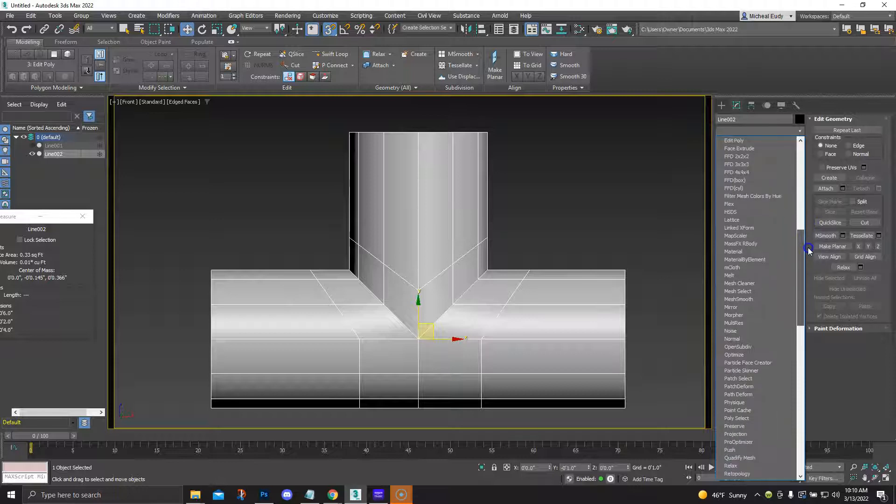
{"action": "left_click", "coordinate": [742, 347]}
{"action": "left_click", "coordinate": [789, 244]}
{"action": "left_click", "coordinate": [788, 244]}
{"action": "middle_click_drag", "start_coordinate": [473, 260], "coordinate": [423, 298]}
{"action": "scroll", "coordinate": [449, 269], "scroll_direction": "down", "scroll_amount": 2}
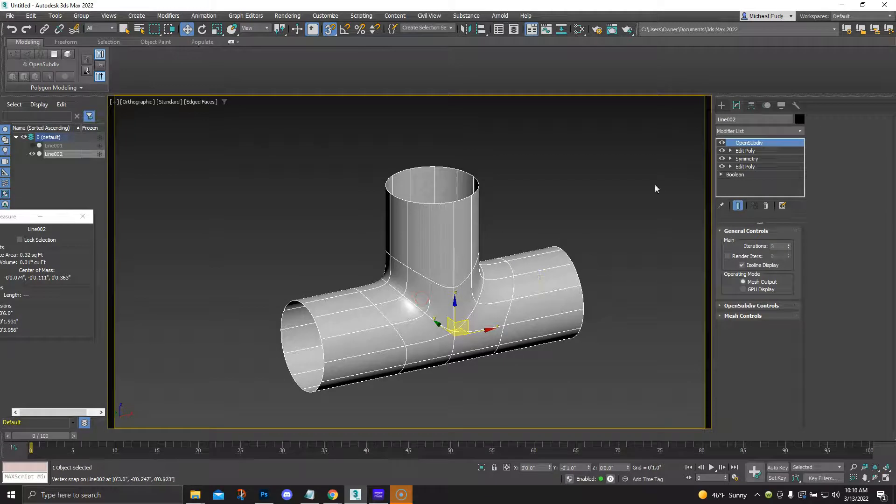
Turn off the OpenSubdiv display and select the border of the vertical branch's open end in the upper Edit Poly modifier
{"action": "left_click", "coordinate": [722, 143]}
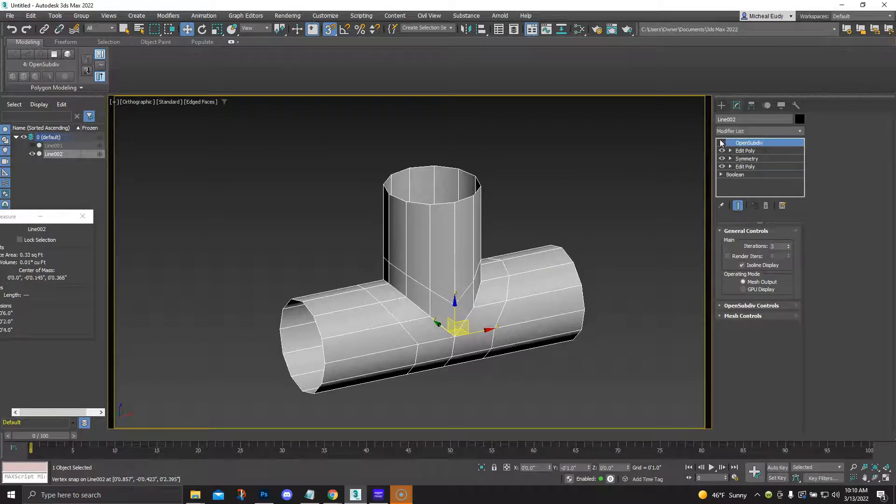
{"action": "left_click", "coordinate": [745, 151]}
{"action": "scroll", "coordinate": [467, 136], "scroll_direction": "up", "scroll_amount": 4}
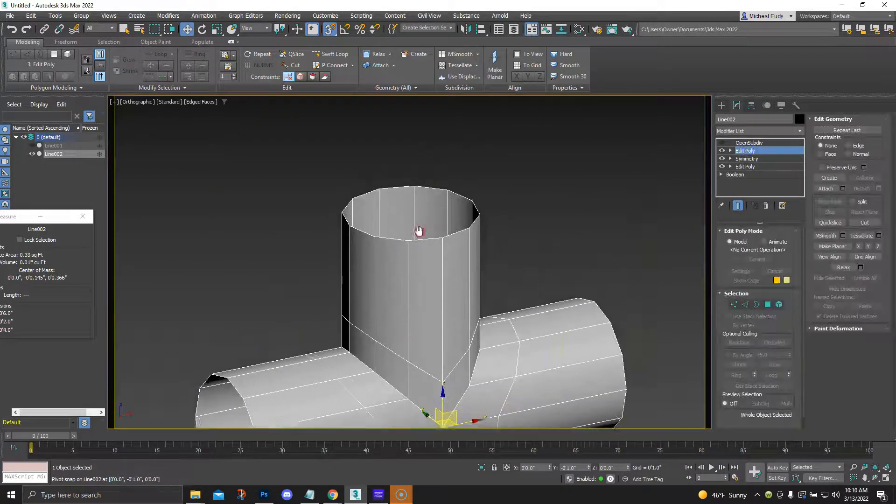
{"action": "left_click", "coordinate": [757, 305]}
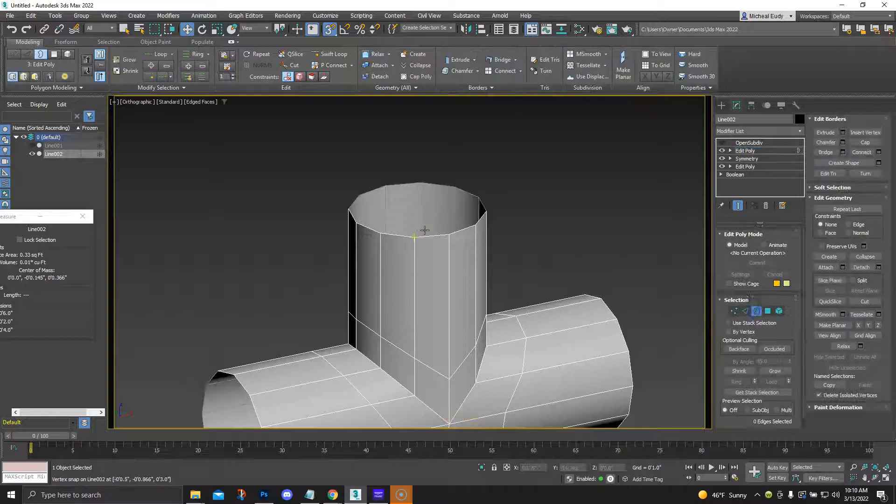
{"action": "left_click", "coordinate": [424, 238]}
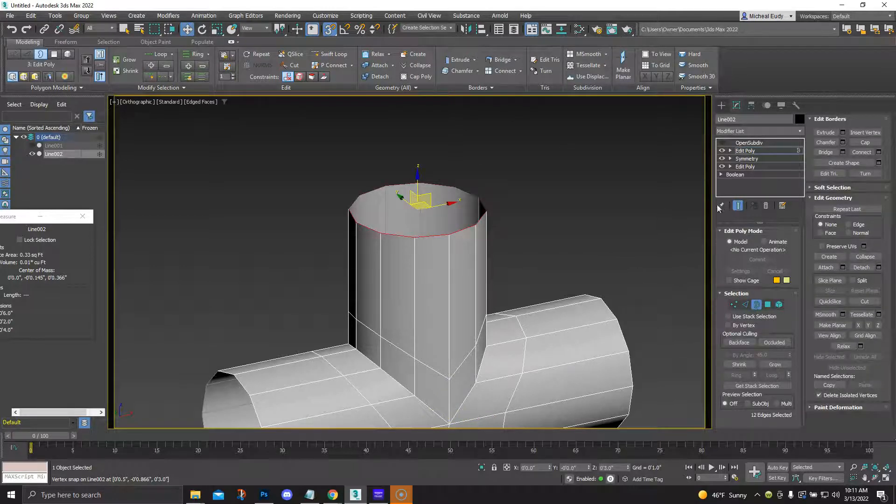
Extrude the selected border outward with a height of 0.5" to form a flat flange ring
{"action": "left_click", "coordinate": [843, 133]}
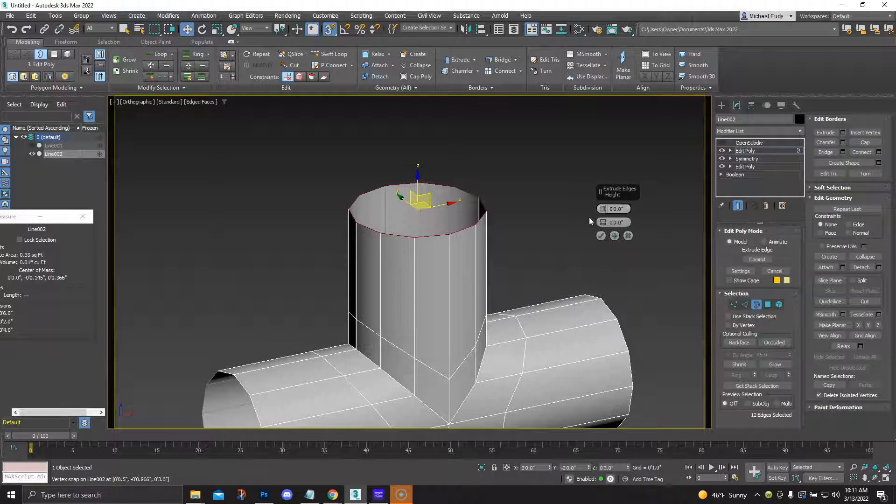
{"action": "left_click_drag", "start_coordinate": [602, 210], "coordinate": [602, 190]}
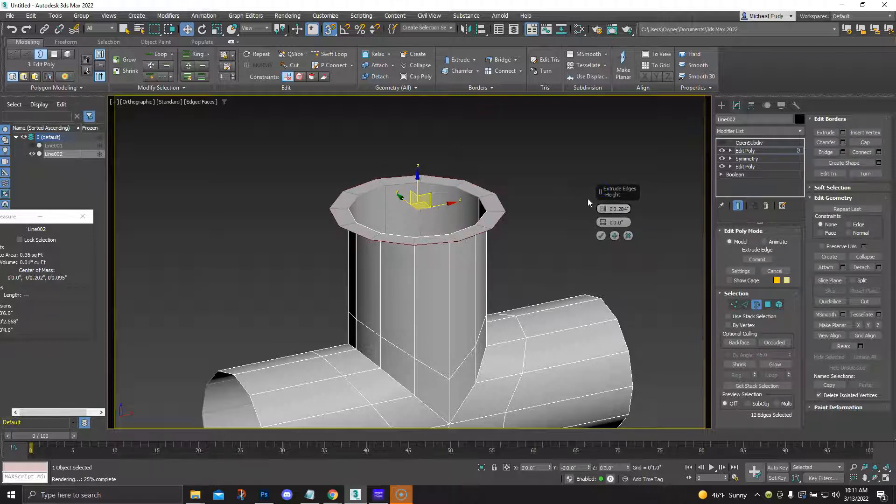
{"action": "left_click_drag", "start_coordinate": [605, 210], "coordinate": [604, 199]}
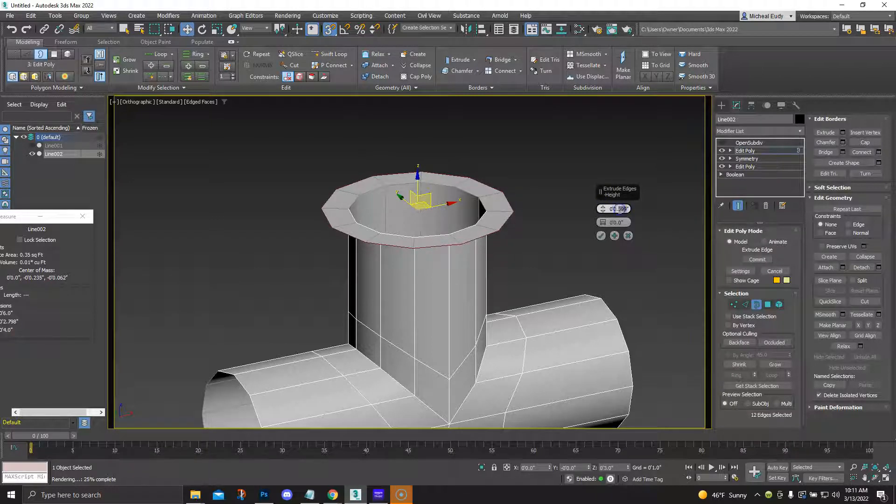
{"action": "type", "text": "5"}
{"action": "key", "text": "Return"}
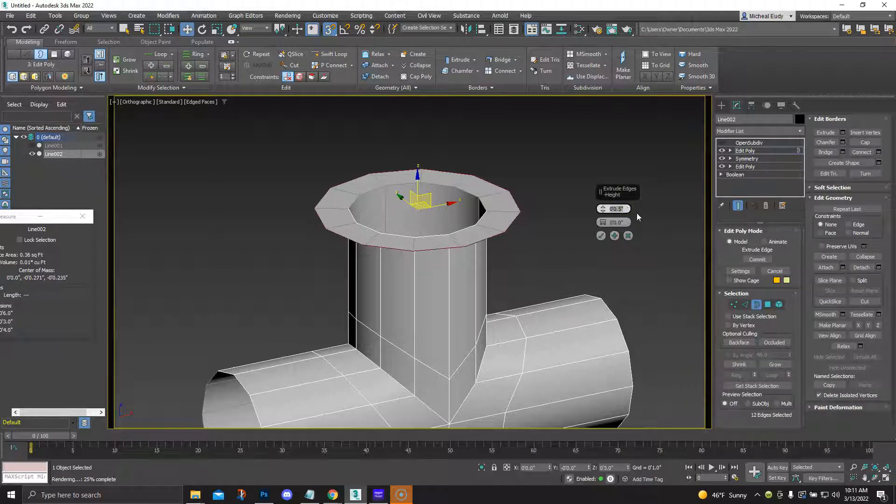
{"action": "left_click", "coordinate": [601, 235]}
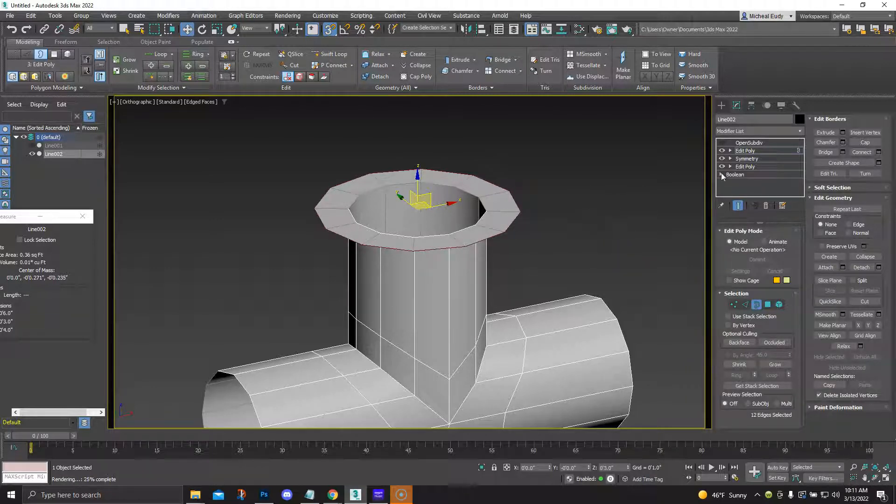
Extrude the flange's outer border upward with a height of -0.5" to give the flange its thickness
{"action": "left_click", "coordinate": [843, 132]}
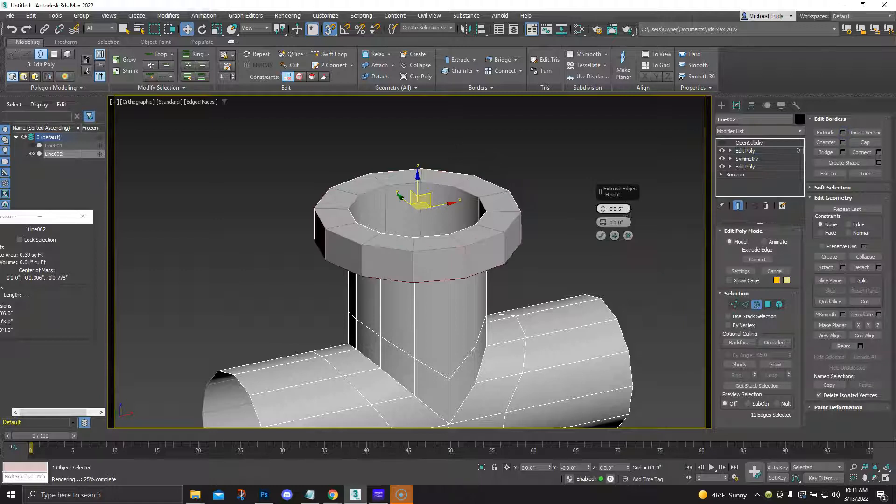
{"action": "type", "text": "-"}
{"action": "key", "text": "Return"}
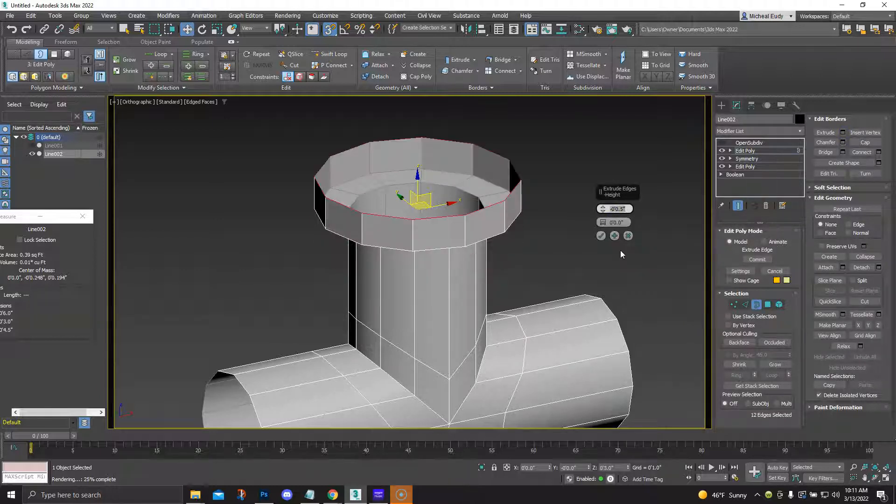
{"action": "left_click", "coordinate": [601, 236]}
Extrude the flange's upper border inward with a height of -0.6" to form its top face
{"action": "left_click", "coordinate": [842, 132]}
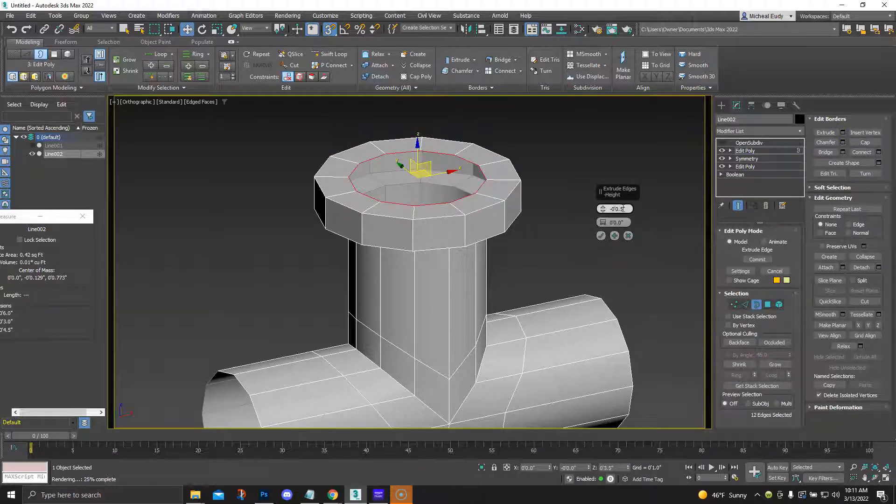
{"action": "left_click", "coordinate": [621, 209]}
{"action": "type", "text": "6"}
{"action": "key", "text": "Return"}
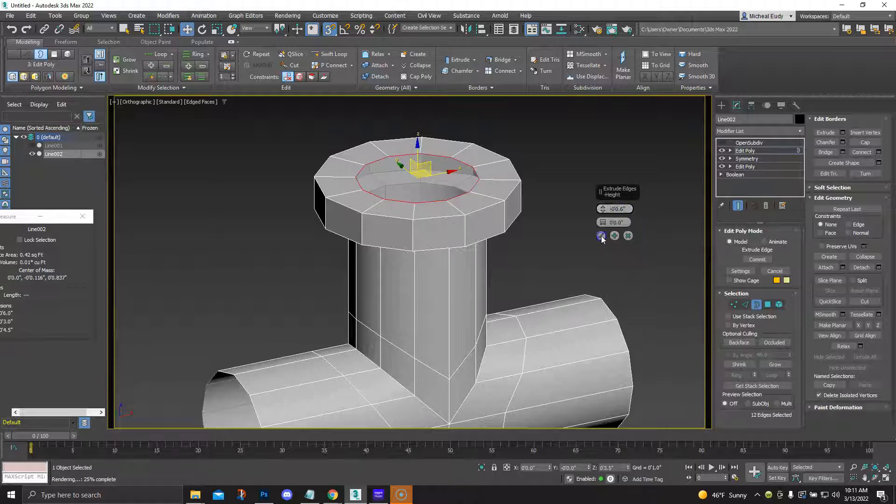
{"action": "left_click", "coordinate": [601, 236]}
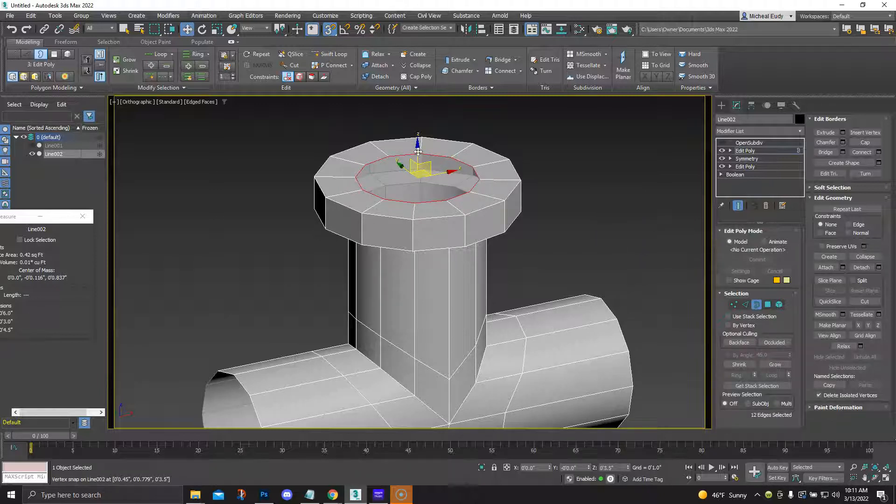
Turn off snapping and move the flange's inner border down inside the vertical pipe to a Z position of about 2.5"
{"action": "key", "text": "s"}
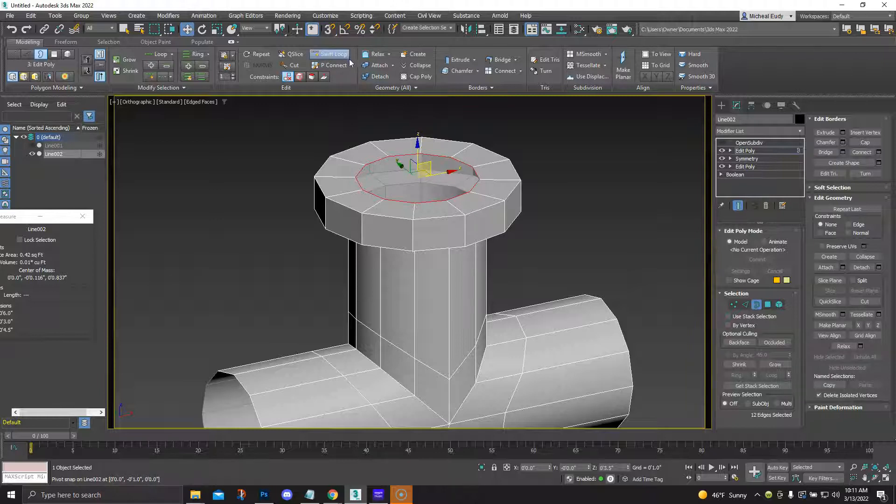
{"action": "left_click_drag", "start_coordinate": [417, 146], "coordinate": [418, 210]}
{"action": "middle_click_drag", "start_coordinate": [423, 249], "coordinate": [416, 212], "text": "alt"}
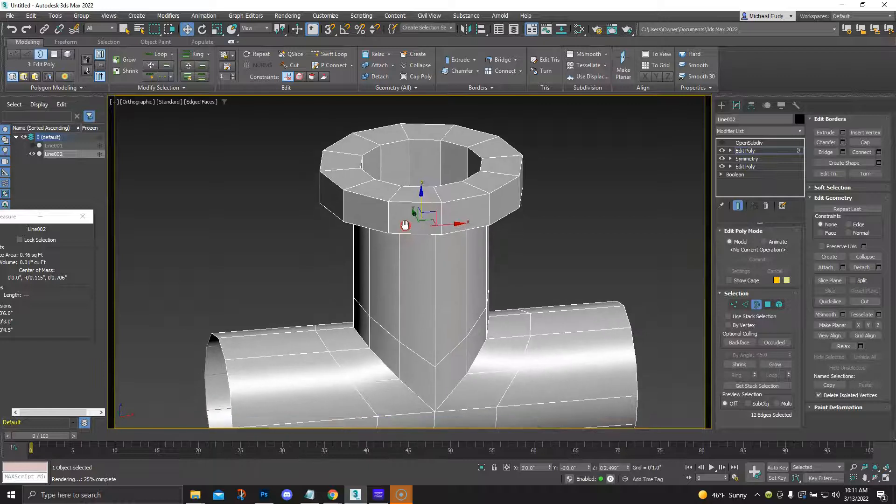
Leave sub-object editing, add a CreaseSet modifier between the Edit Poly and OpenSubdiv, and collapse its crease set options
{"action": "left_click", "coordinate": [746, 304]}
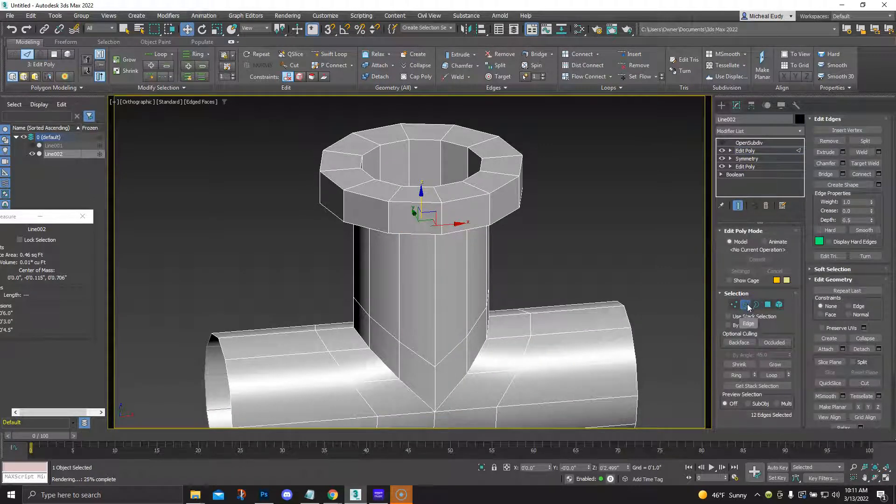
{"action": "left_click", "coordinate": [747, 304]}
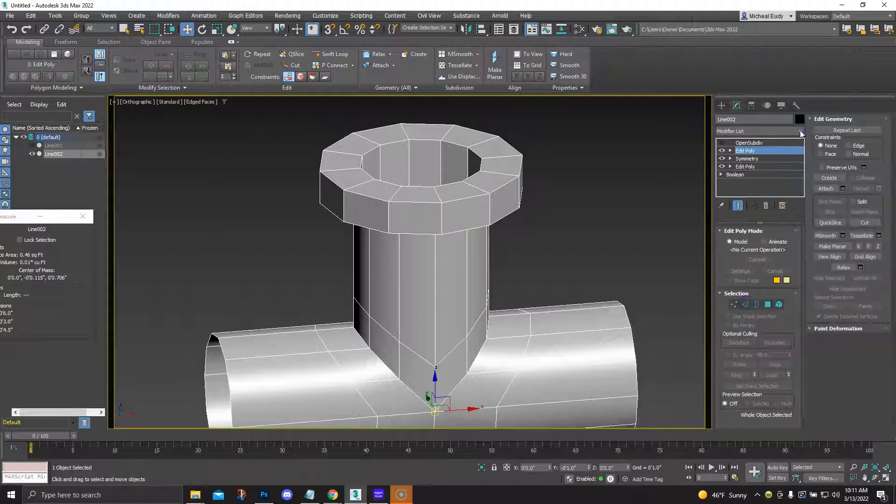
{"action": "left_click", "coordinate": [801, 132]}
{"action": "left_click_drag", "start_coordinate": [801, 190], "coordinate": [800, 242]}
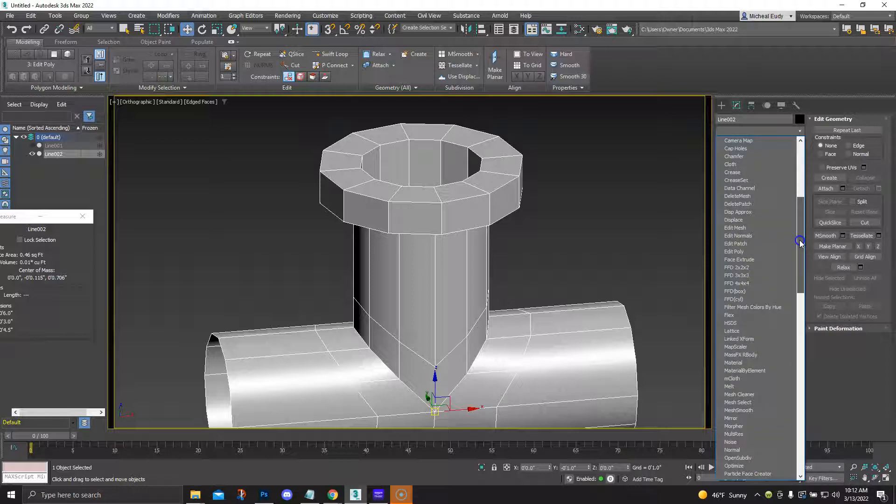
{"action": "left_click_drag", "start_coordinate": [800, 243], "coordinate": [801, 236]}
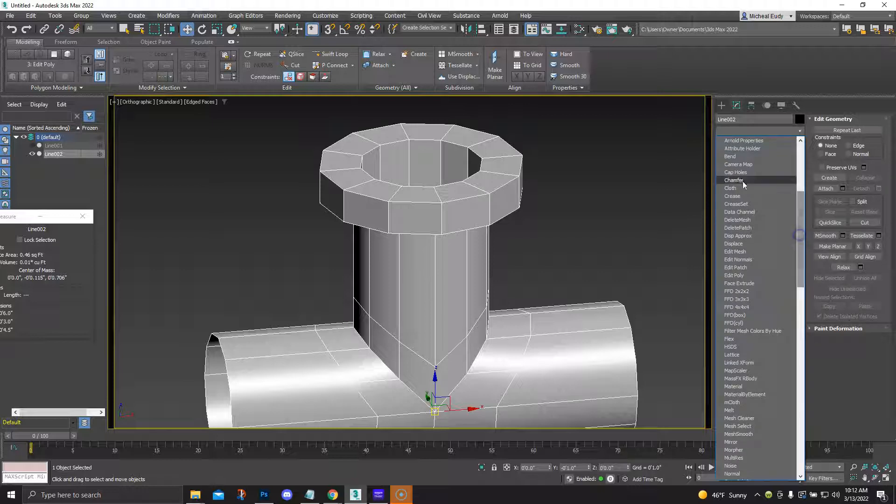
{"action": "left_click", "coordinate": [736, 204]}
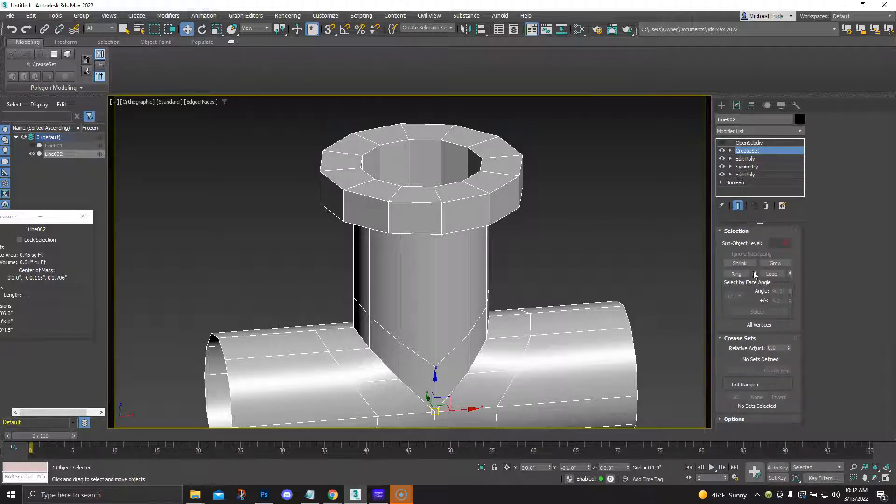
{"action": "left_click", "coordinate": [730, 336]}
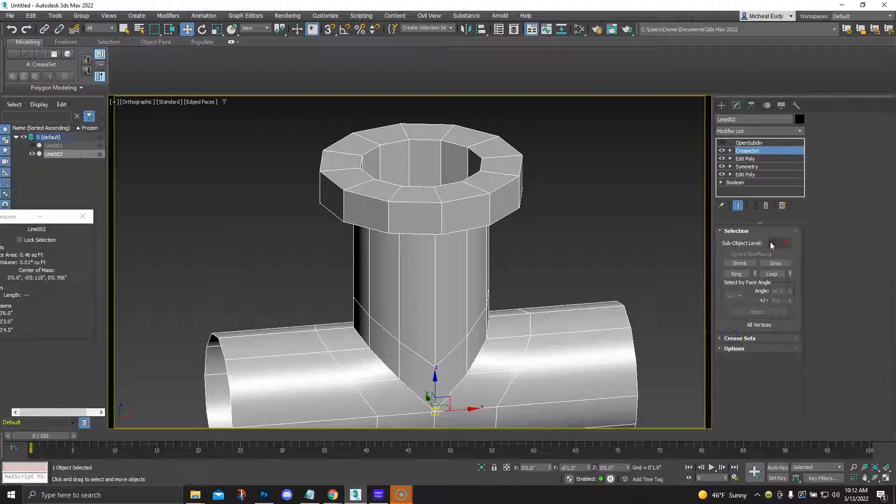
Create a crease set from the flange's inner rim, upper and lower outer rims, and the edge loop where it meets the vertical pipe
{"action": "left_click", "coordinate": [786, 244]}
{"action": "double_click", "coordinate": [446, 184]}
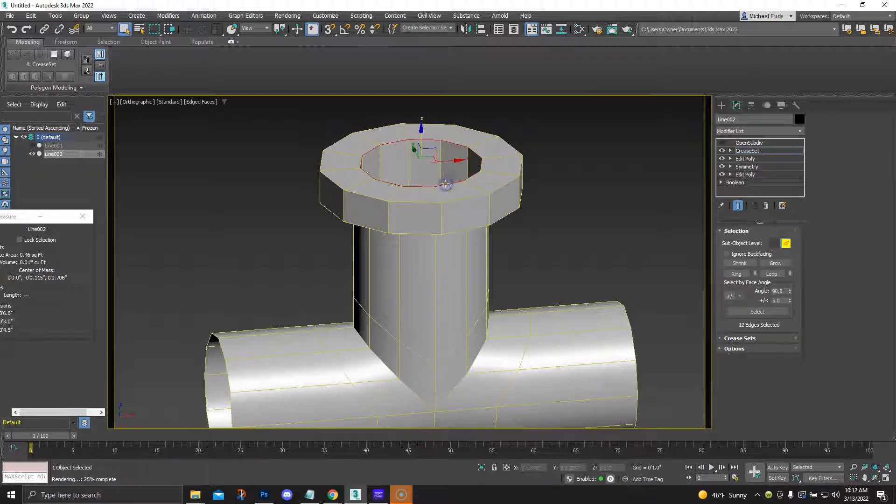
{"action": "double_click", "coordinate": [454, 200], "text": "ctrl"}
{"action": "double_click", "coordinate": [455, 232], "text": "ctrl"}
{"action": "middle_click_drag", "start_coordinate": [447, 272], "coordinate": [442, 224], "text": "alt"}
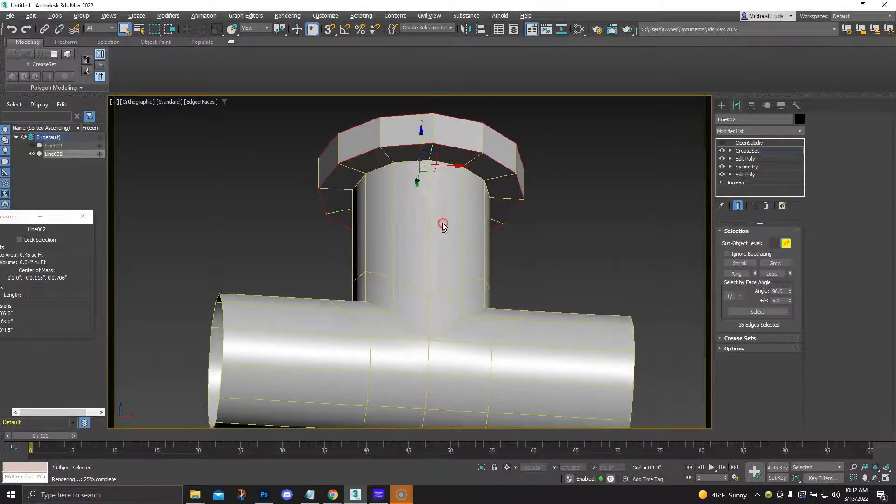
{"action": "double_click", "coordinate": [442, 163], "text": "ctrl"}
{"action": "left_click", "coordinate": [740, 339]}
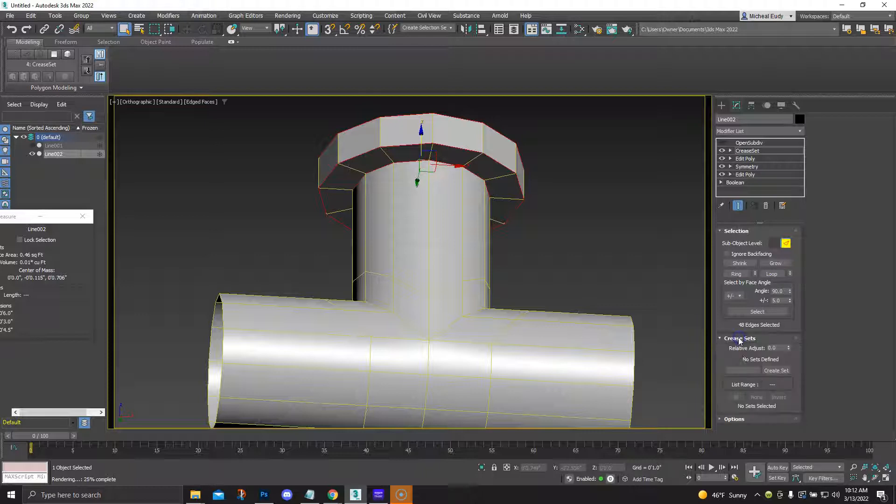
{"action": "left_click", "coordinate": [776, 370]}
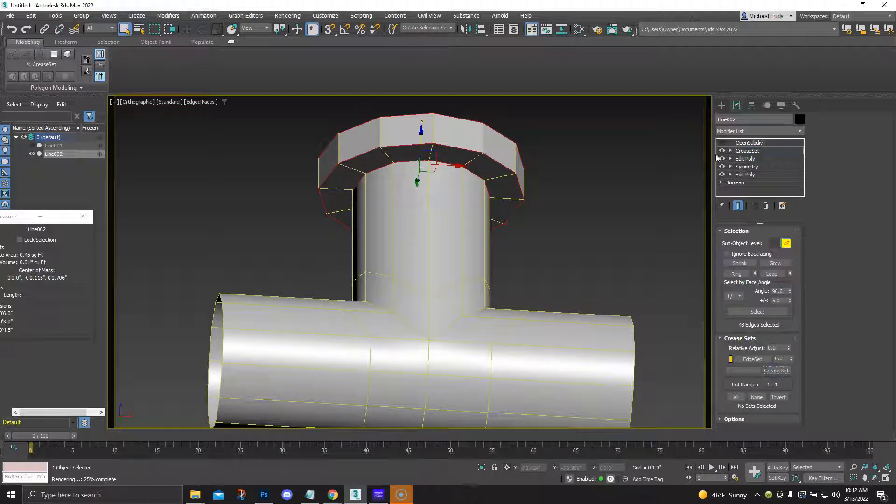
Turn the OpenSubdiv smoothing on and raise the flange edge set's crease value to 0.27
{"action": "left_click", "coordinate": [723, 143]}
{"action": "left_click", "coordinate": [751, 143]}
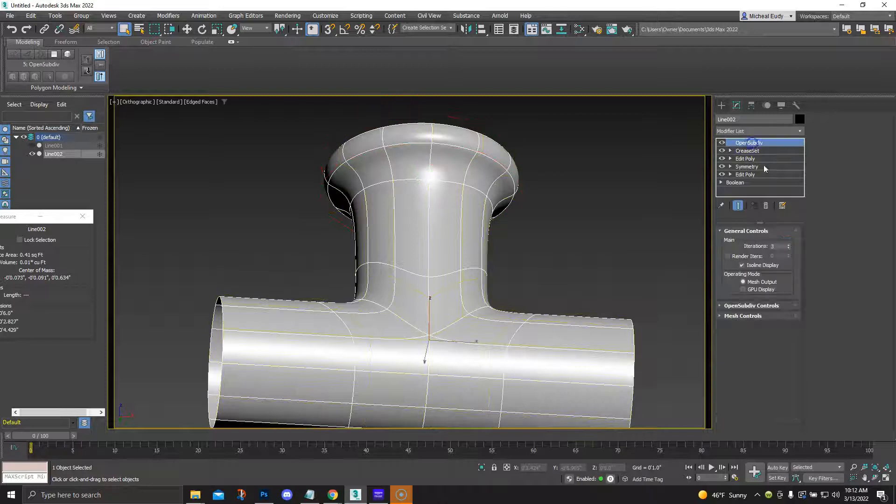
{"action": "left_click", "coordinate": [748, 151]}
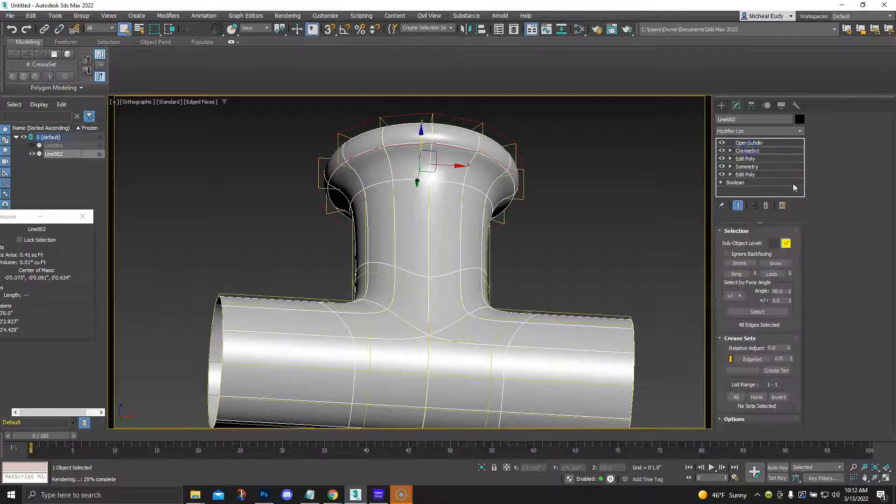
{"action": "left_click", "coordinate": [787, 243]}
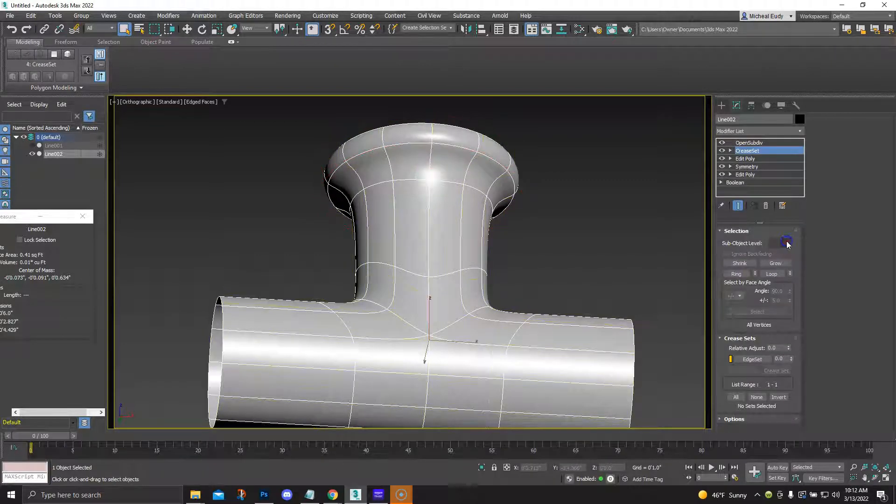
{"action": "left_click", "coordinate": [787, 243]}
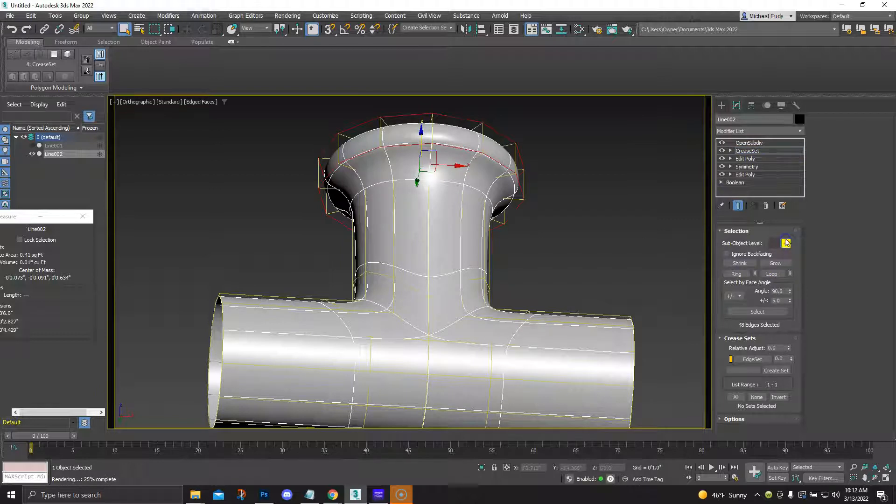
{"action": "left_click", "coordinate": [786, 243]}
{"action": "left_click_drag", "start_coordinate": [791, 359], "coordinate": [791, 346]}
Copy the tee beside the original and delete the OpenSubdiv and CreaseSet modifiers from the copy
{"action": "scroll", "coordinate": [385, 232], "scroll_direction": "down", "scroll_amount": 2}
{"action": "middle_click_drag", "start_coordinate": [400, 232], "coordinate": [327, 282], "text": "alt"}
{"action": "right_click", "coordinate": [319, 280]}
{"action": "left_click", "coordinate": [331, 289]}
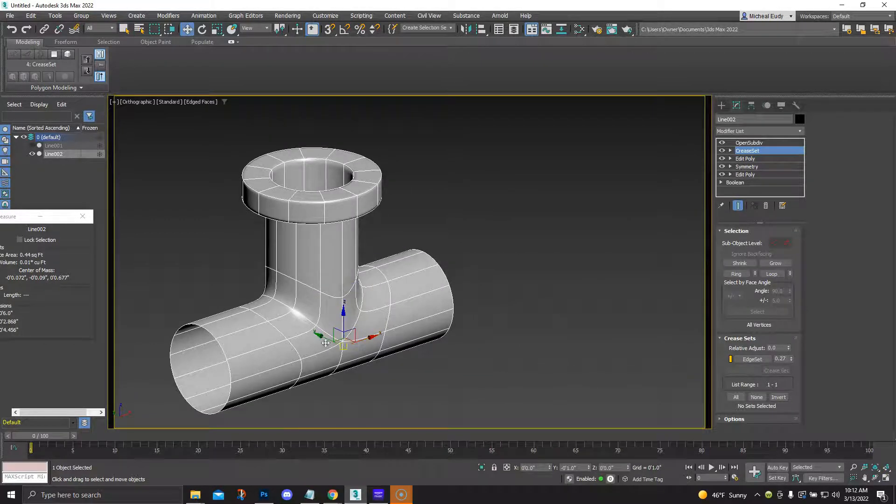
{"action": "mouse_move", "coordinate": [324, 337]}
{"action": "left_mouse_down", "text": "shift"}
{"action": "mouse_move", "coordinate": [434, 395]}
{"action": "mouse_move", "coordinate": [591, 353]}
{"action": "left_mouse_up", "text": "shift"}
{"action": "left_click", "coordinate": [438, 286]}
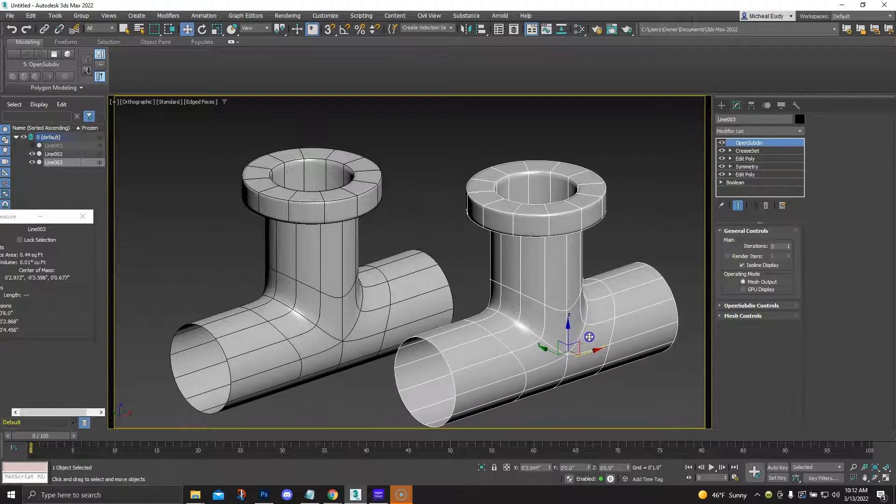
{"action": "left_click", "coordinate": [766, 206]}
{"action": "left_click", "coordinate": [767, 206]}
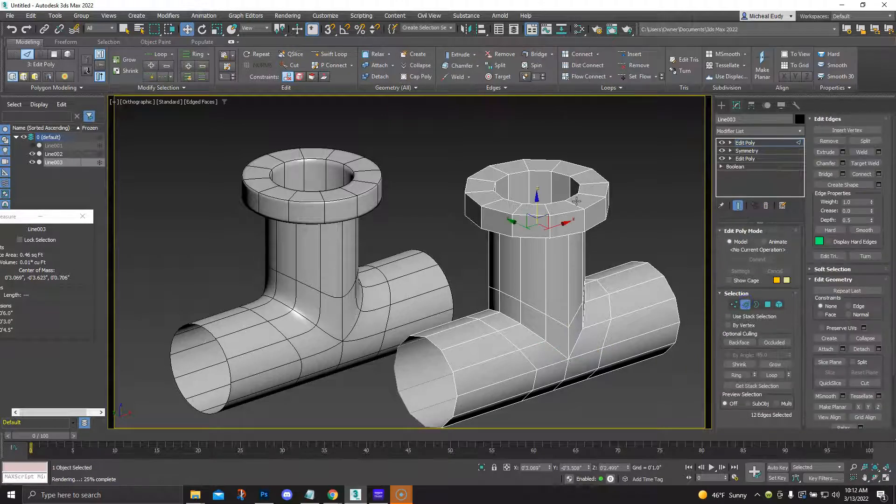
Chamfer the copied flange's inner rim, both outer rims and its junction loop with the pipe, leaving edge editing when done
{"action": "double_click", "coordinate": [575, 199]}
{"action": "double_click", "coordinate": [592, 208], "text": "ctrl"}
{"action": "double_click", "coordinate": [561, 236], "text": "ctrl"}
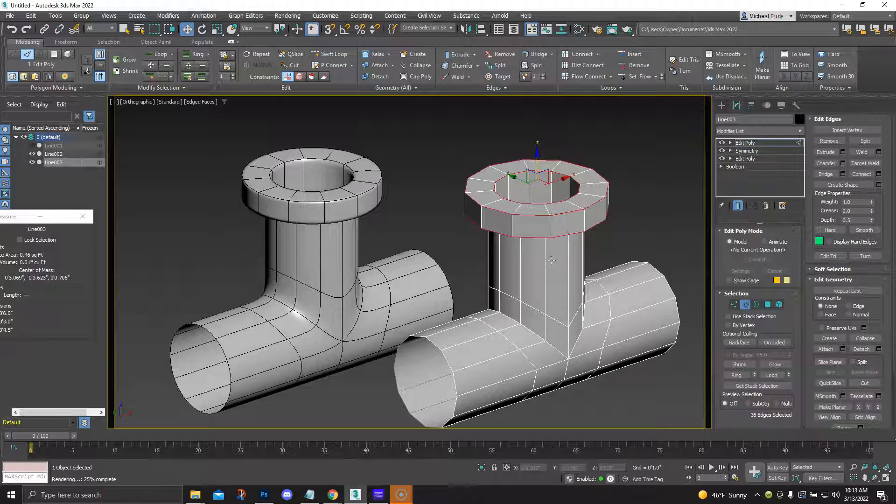
{"action": "middle_click_drag", "start_coordinate": [557, 273], "coordinate": [542, 237], "text": "alt"}
{"action": "double_click", "coordinate": [573, 193], "text": "ctrl"}
{"action": "key", "text": "q"}
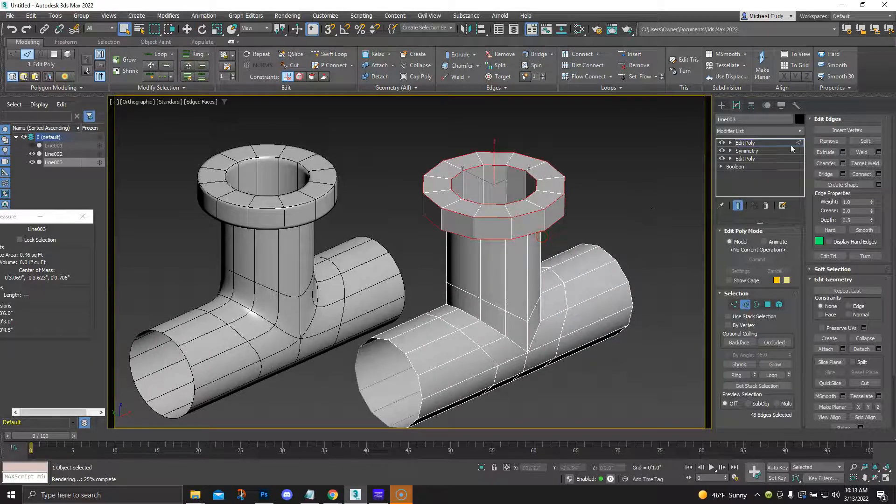
{"action": "left_click", "coordinate": [843, 163]}
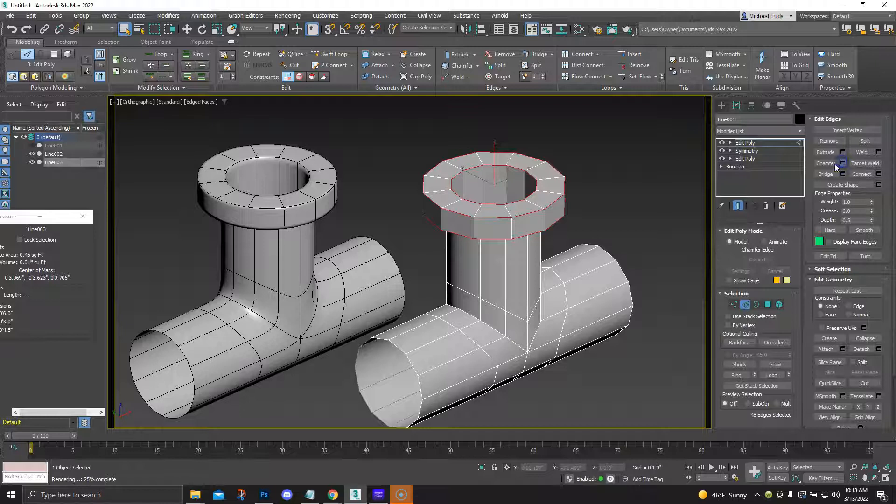
{"action": "left_click_drag", "start_coordinate": [614, 188], "coordinate": [643, 137]}
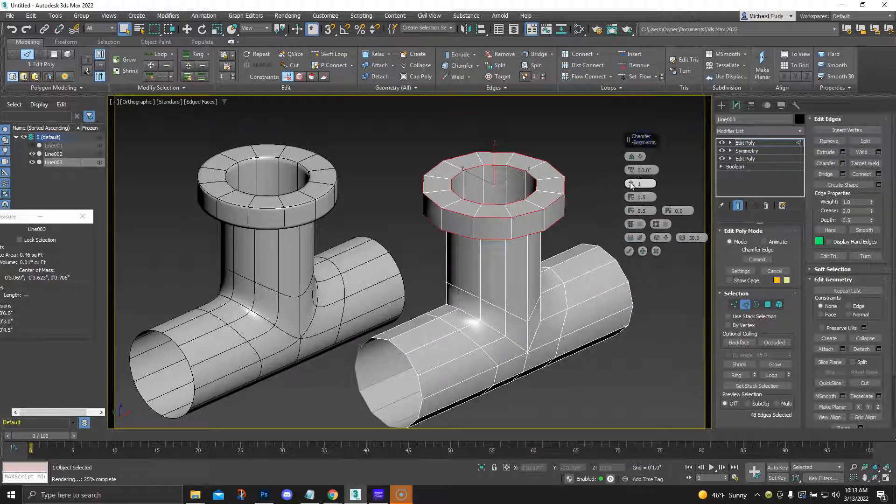
{"action": "left_click_drag", "start_coordinate": [631, 197], "coordinate": [633, 136]}
{"action": "left_click_drag", "start_coordinate": [633, 172], "coordinate": [633, 164]}
{"action": "left_click", "coordinate": [629, 251]}
{"action": "left_click", "coordinate": [652, 264]}
{"action": "left_click", "coordinate": [745, 304]}
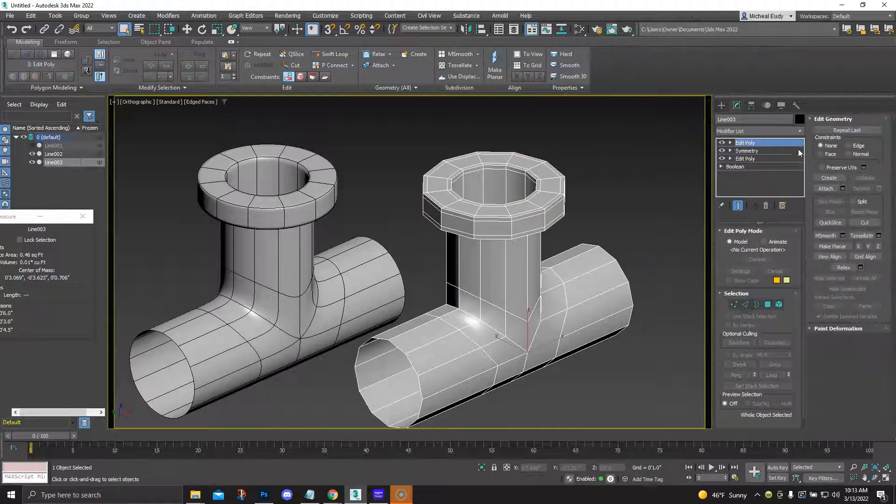
Add a MeshSmooth modifier to the copied tee and set its iterations to 3
{"action": "left_click", "coordinate": [794, 131]}
{"action": "left_click_drag", "start_coordinate": [801, 186], "coordinate": [802, 239]}
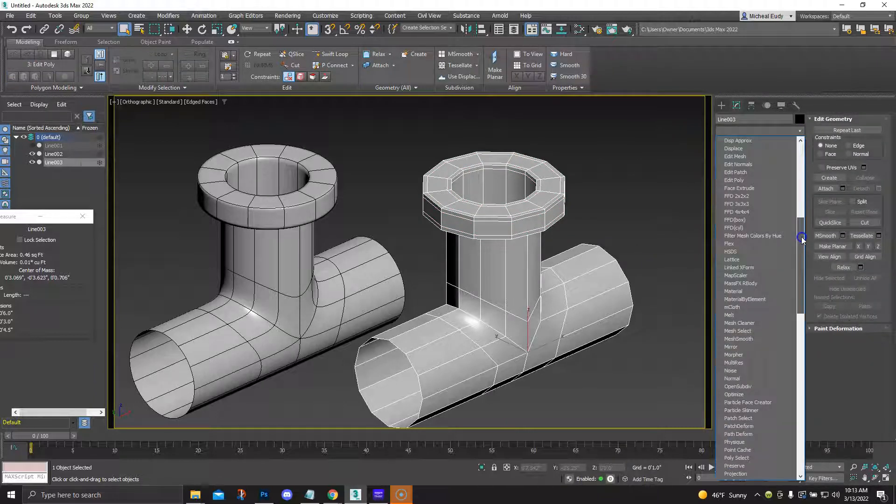
{"action": "left_click", "coordinate": [752, 339]}
{"action": "left_click", "coordinate": [787, 297]}
{"action": "left_click", "coordinate": [787, 297]}
{"action": "middle_click_drag", "start_coordinate": [525, 243], "coordinate": [541, 242]}
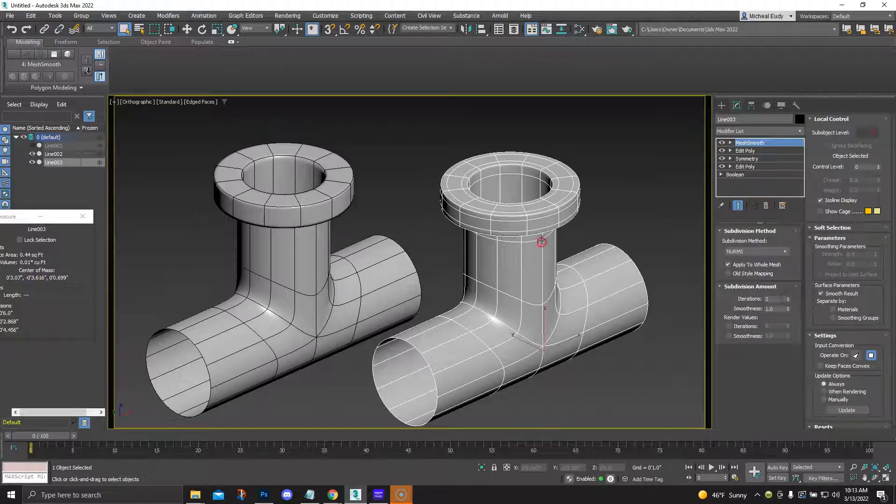
Leave modifier editing and clear the selection to compare the creased tee with the chamfered one
{"action": "left_click", "coordinate": [717, 108]}
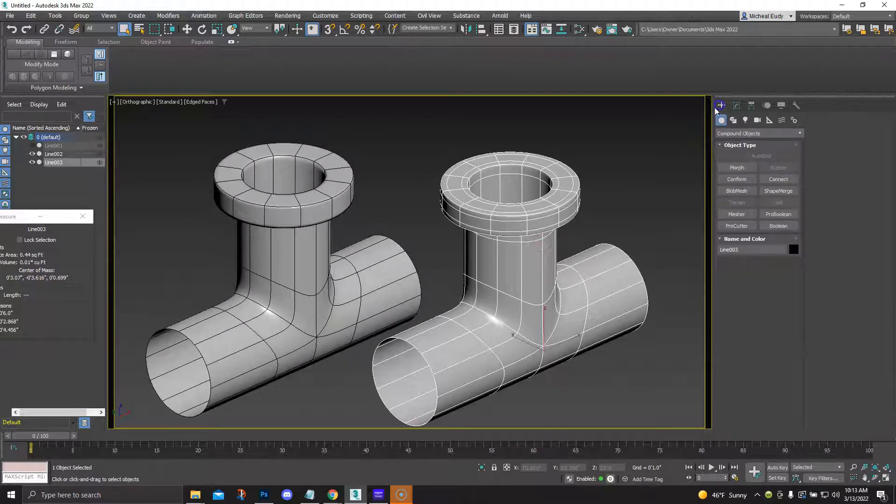
{"action": "left_click", "coordinate": [406, 189]}
{"action": "left_click", "coordinate": [293, 220]}
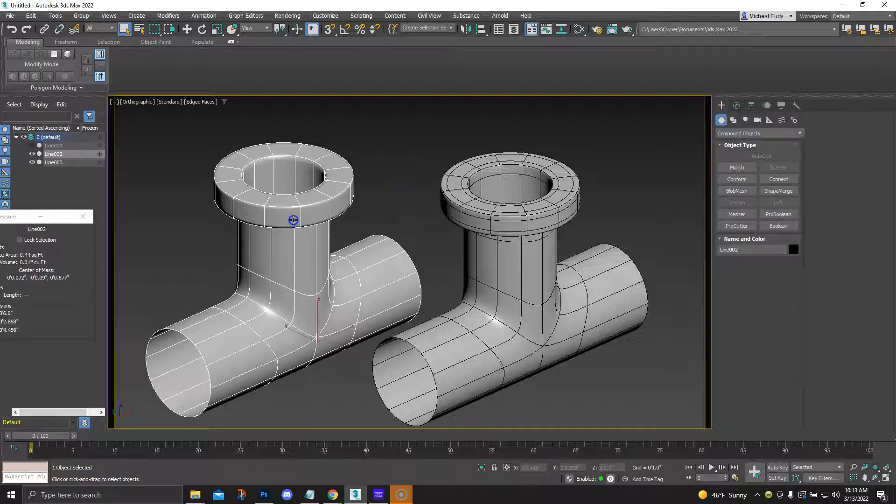
{"action": "left_click", "coordinate": [430, 249]}
{"action": "scroll", "coordinate": [430, 252], "scroll_direction": "down", "scroll_amount": 5}
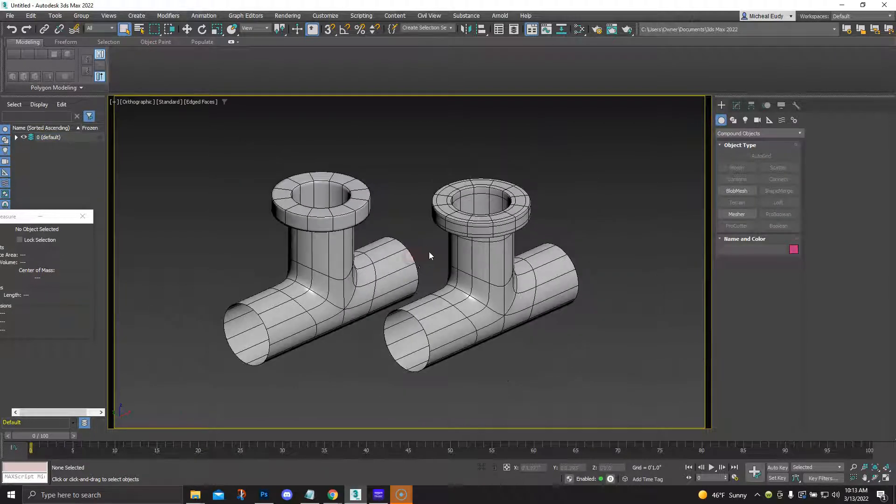
{"action": "middle_click_drag", "start_coordinate": [432, 258], "coordinate": [434, 254]}
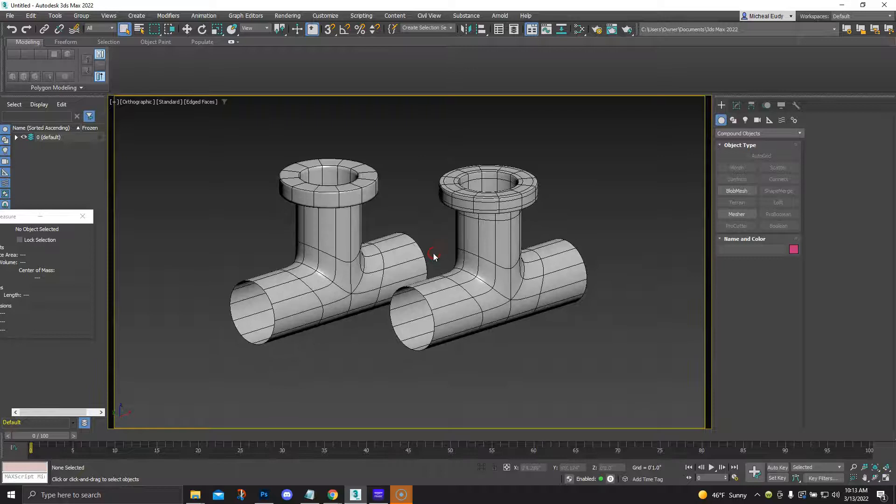
Frame both tees in a Perspective view with the grid hidden and edged faces shown, and compare their topology
{"action": "key", "text": "p"}
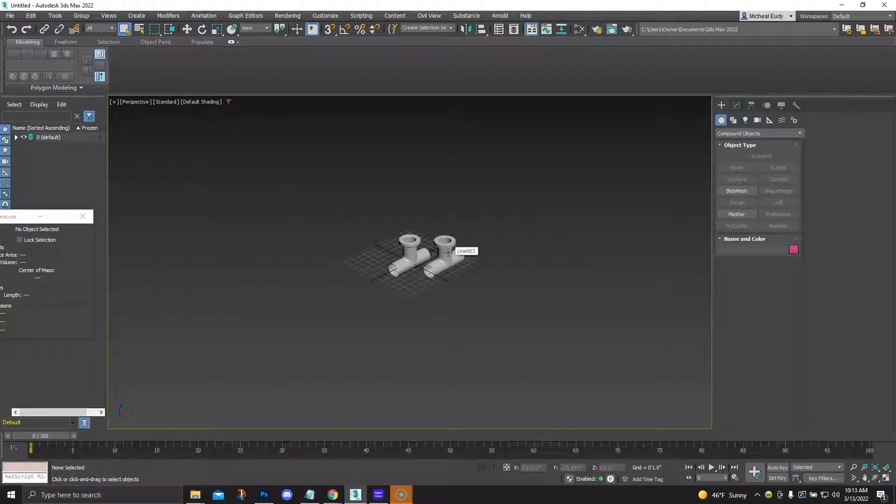
{"action": "key", "text": "z"}
{"action": "key", "text": "g"}
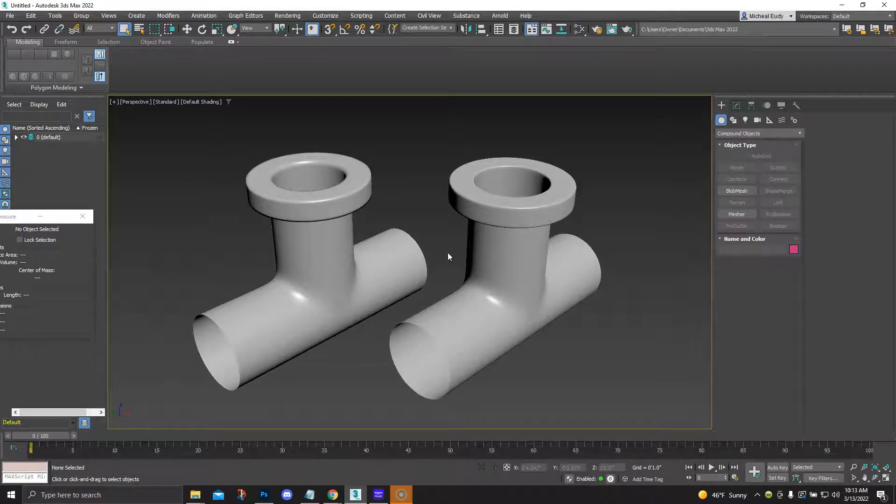
{"action": "key", "text": "F4"}
{"action": "mouse_move", "coordinate": [448, 256]}
{"action": "middle_mouse_down", "text": "alt"}
{"action": "mouse_move", "coordinate": [459, 272]}
{"action": "mouse_move", "coordinate": [461, 256]}
{"action": "middle_mouse_up", "text": "alt"}
{"action": "scroll", "coordinate": [459, 264], "scroll_direction": "up", "scroll_amount": 4}
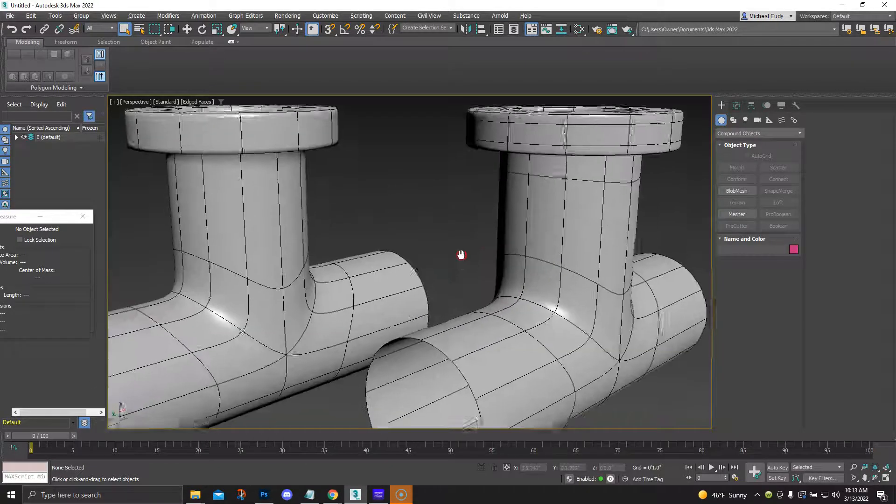
{"action": "scroll", "coordinate": [460, 255], "scroll_direction": "down", "scroll_amount": 4}
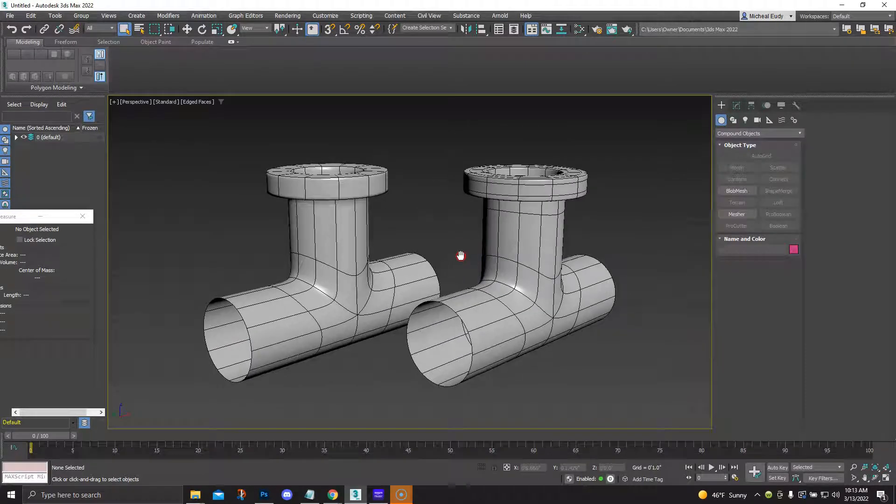
Clear the interface around the viewport by minimizing the ribbon, entering Expert Mode and closing the Measure window
{"action": "left_click", "coordinate": [231, 42]}
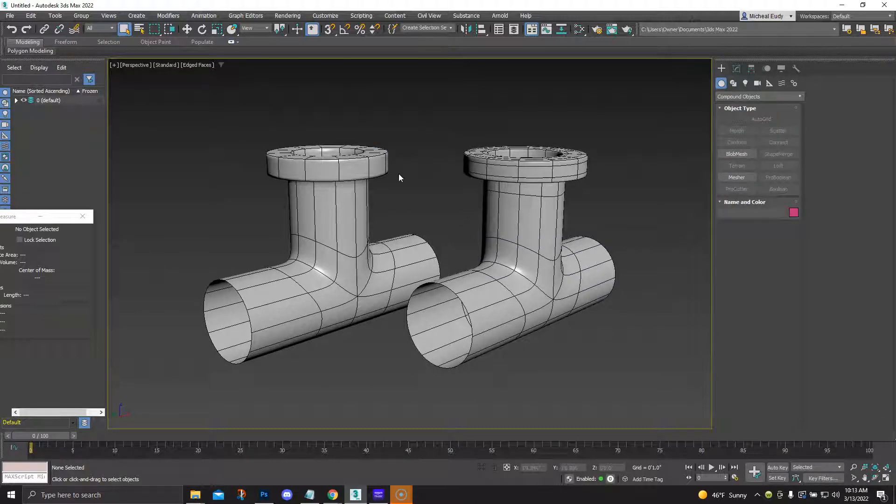
{"action": "key", "text": "ctrl+x"}
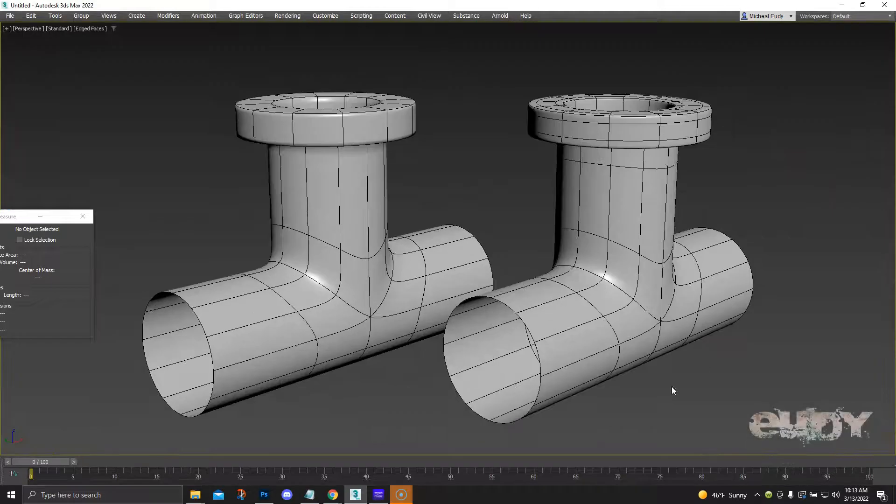
{"action": "left_click", "coordinate": [83, 216]}
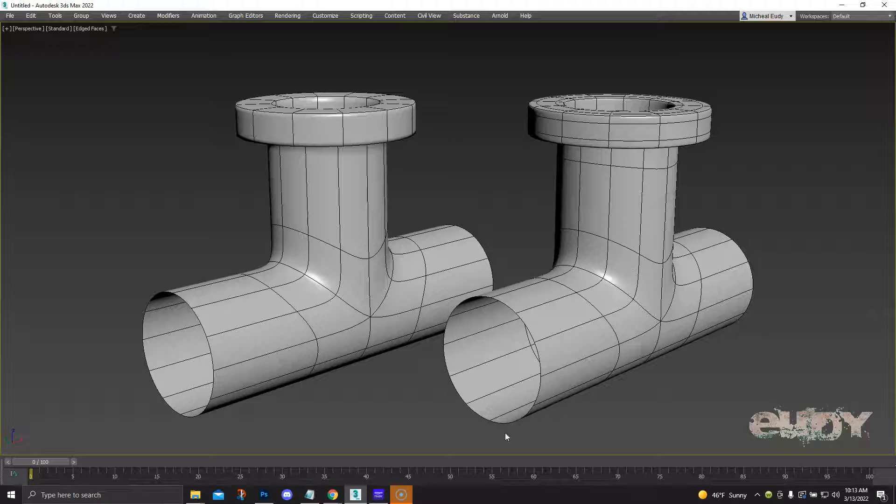